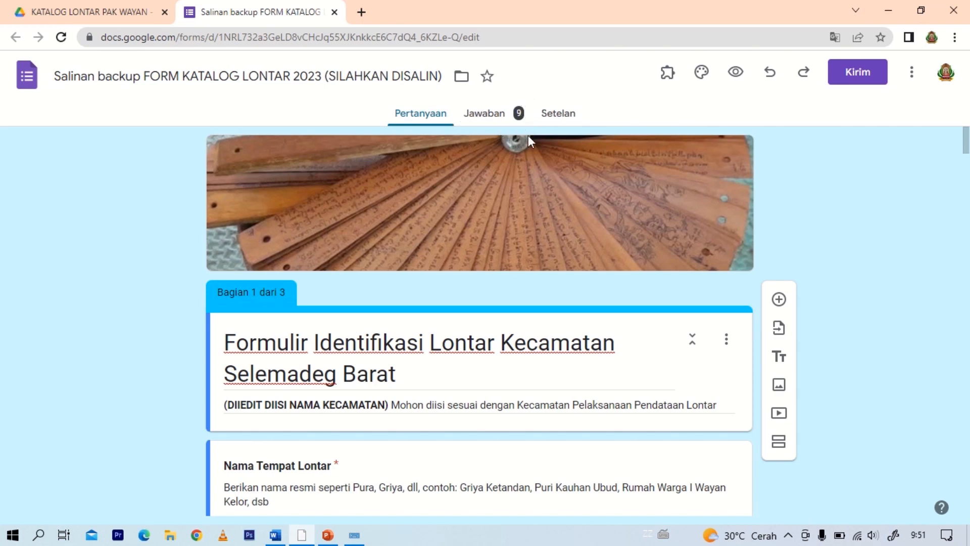
- Open the spreadsheet linked to the form's responses
{"action": "left_click", "coordinate": [488, 114]}
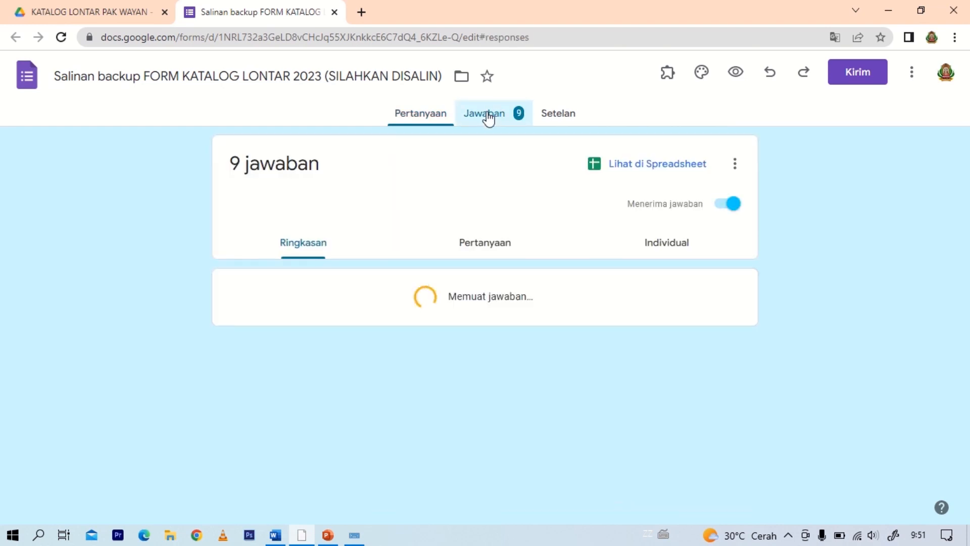
{"action": "left_click", "coordinate": [641, 167]}
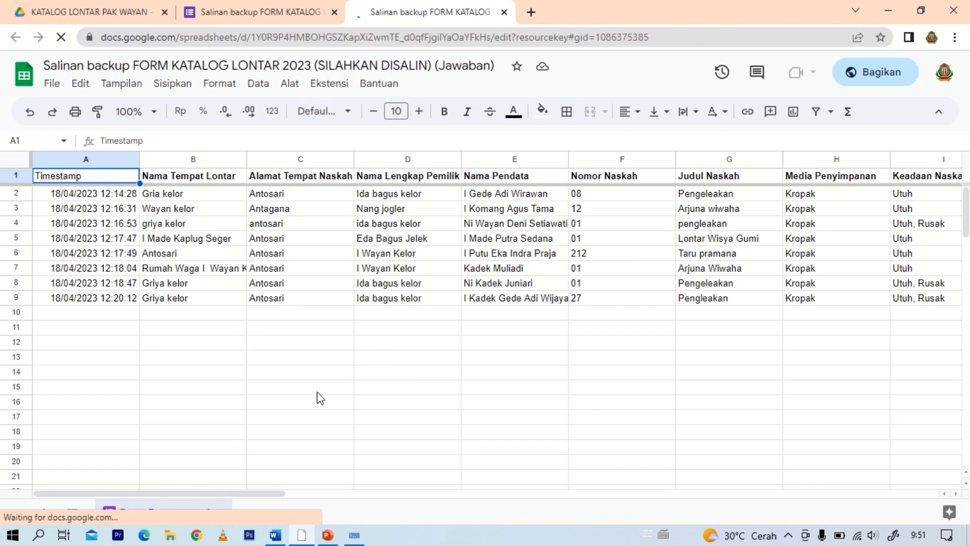
- Review all response columns from Timestamp through the merged document links, and return to the first column
{"action": "left_click_drag", "start_coordinate": [231, 494], "coordinate": [348, 495]}
{"action": "scroll", "coordinate": [481, 476], "scroll_direction": "right", "scroll_amount": 8}
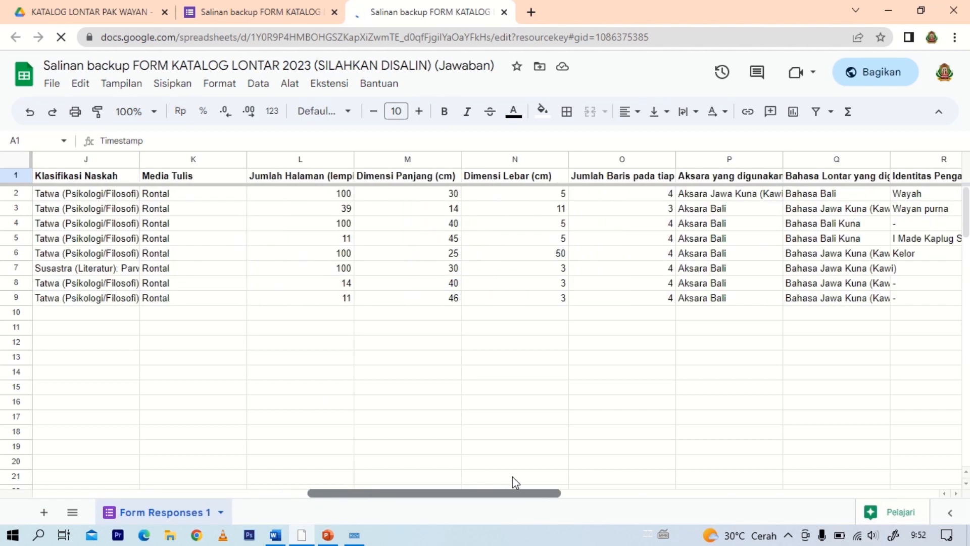
{"action": "scroll", "coordinate": [564, 479], "scroll_direction": "right", "scroll_amount": 2}
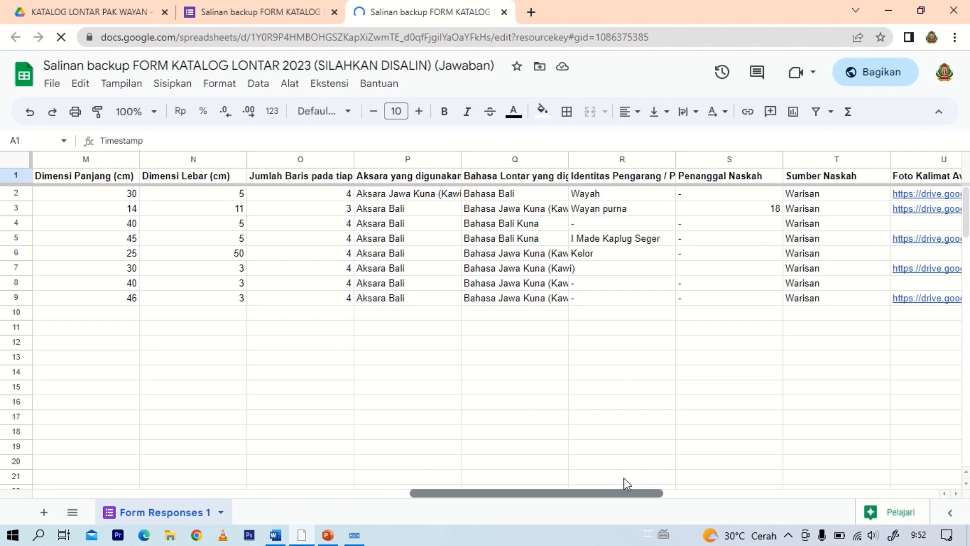
{"action": "scroll", "coordinate": [651, 477], "scroll_direction": "right", "scroll_amount": 2}
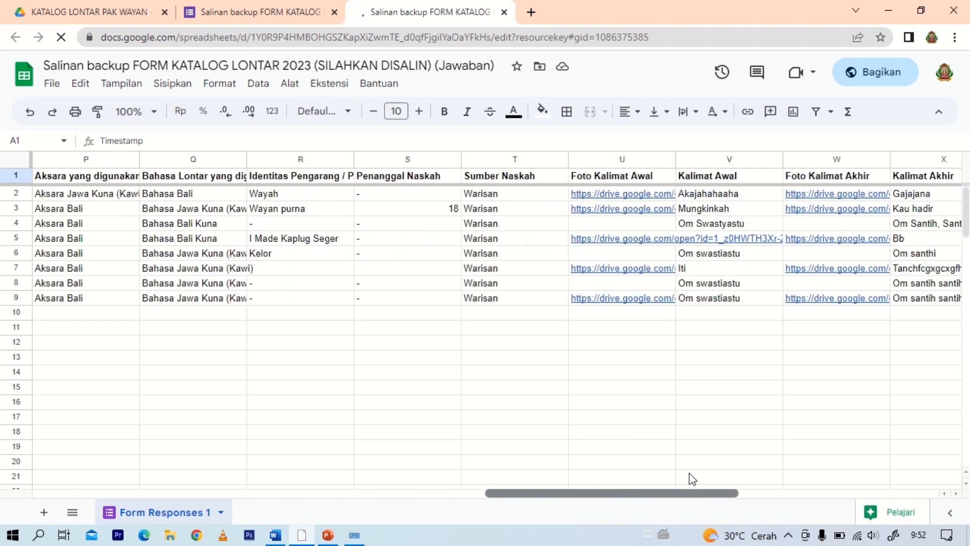
{"action": "scroll", "coordinate": [689, 473], "scroll_direction": "right", "scroll_amount": 1}
{"action": "scroll", "coordinate": [705, 477], "scroll_direction": "right", "scroll_amount": 3}
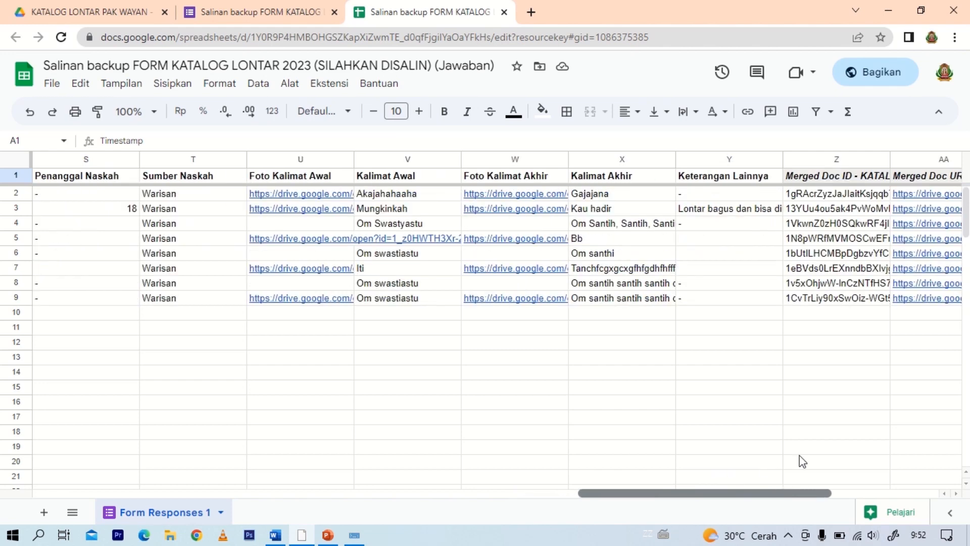
{"action": "scroll", "coordinate": [802, 461], "scroll_direction": "right", "scroll_amount": 1}
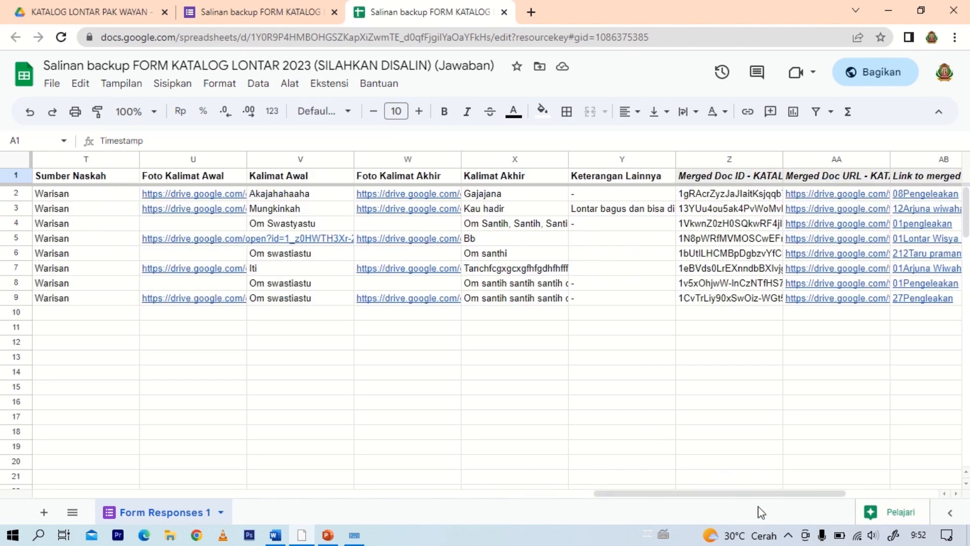
{"action": "left_click_drag", "start_coordinate": [682, 496], "coordinate": [20, 374]}
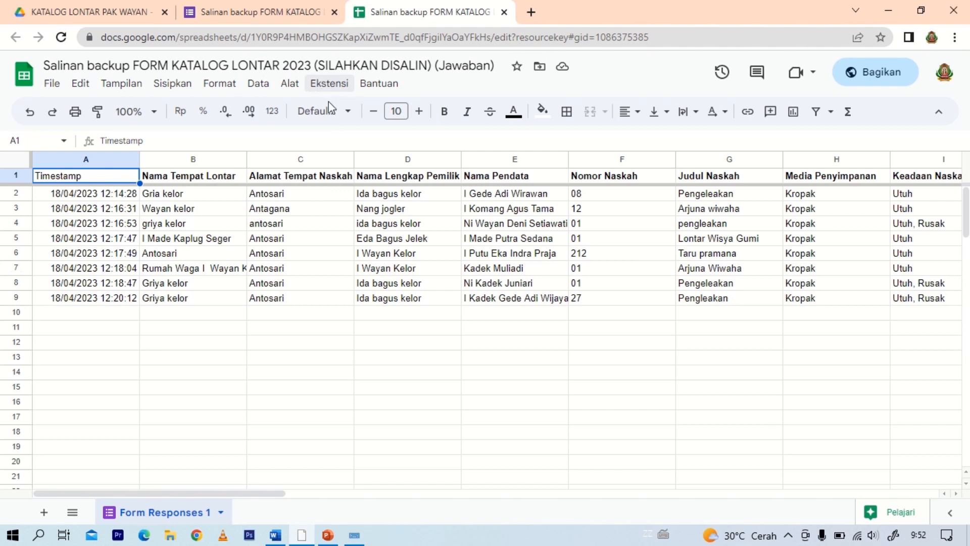
{"action": "left_click", "coordinate": [334, 87]}
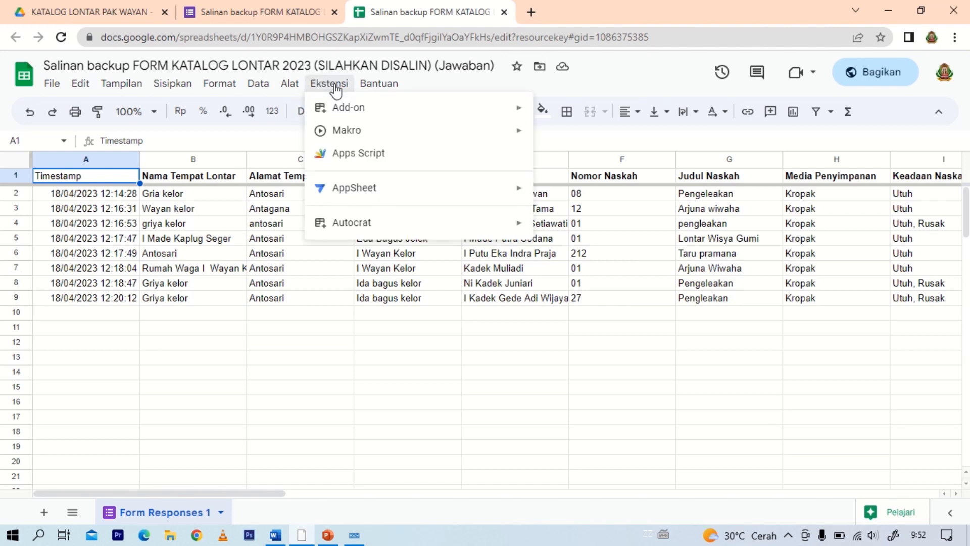
{"action": "mouse_move", "coordinate": [358, 230]}
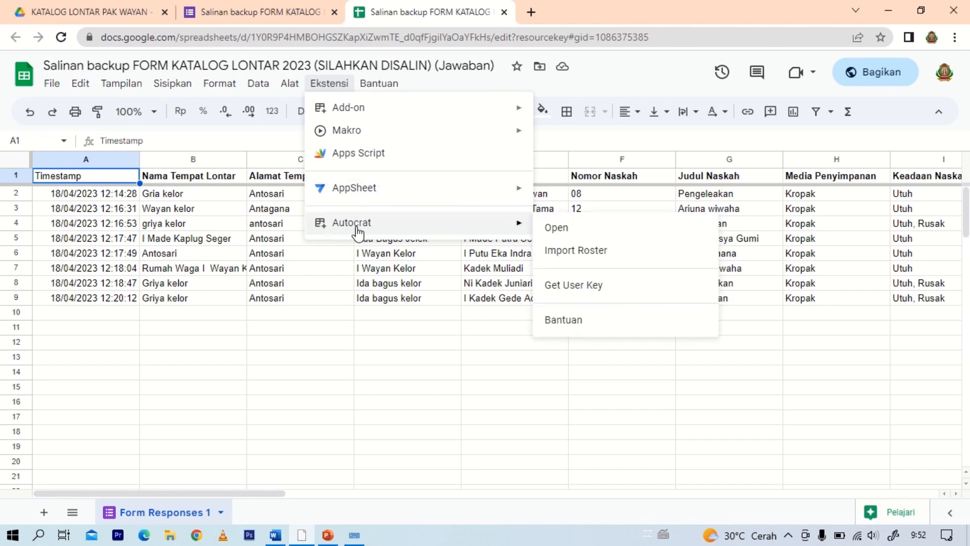
{"action": "left_click", "coordinate": [335, 90]}
- Search the Google Workspace Marketplace for the Autocrat add-on, view its listing, and close the marketplace
{"action": "left_click", "coordinate": [337, 89]}
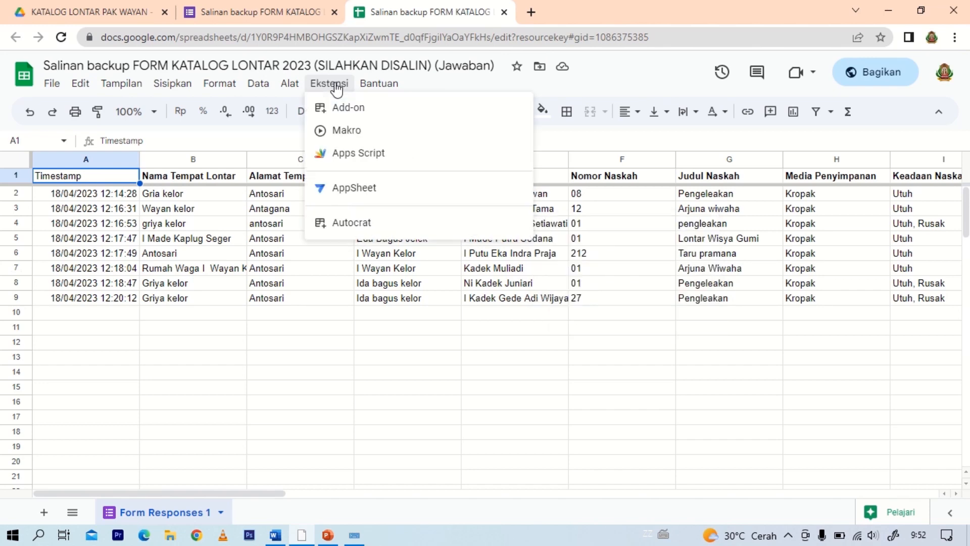
{"action": "mouse_move", "coordinate": [353, 108]}
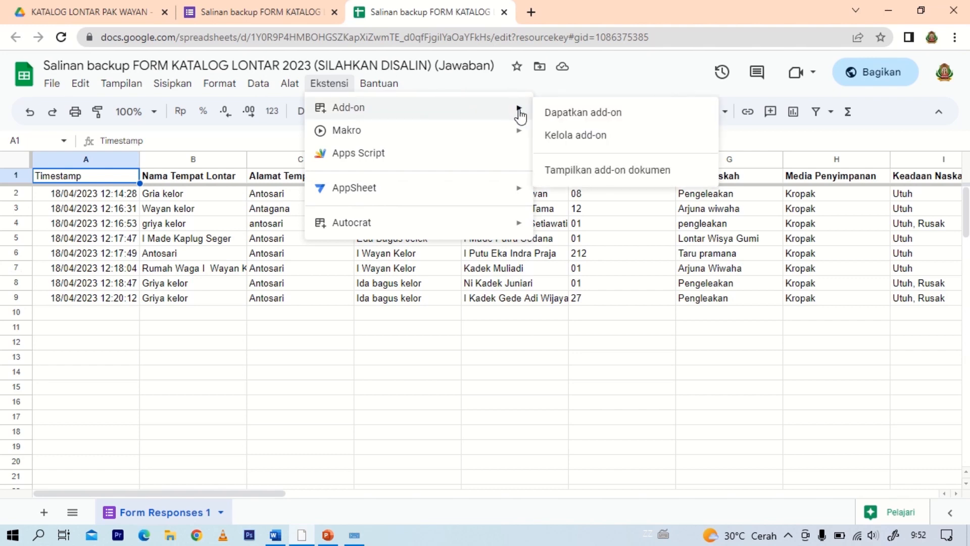
{"action": "left_click", "coordinate": [575, 114]}
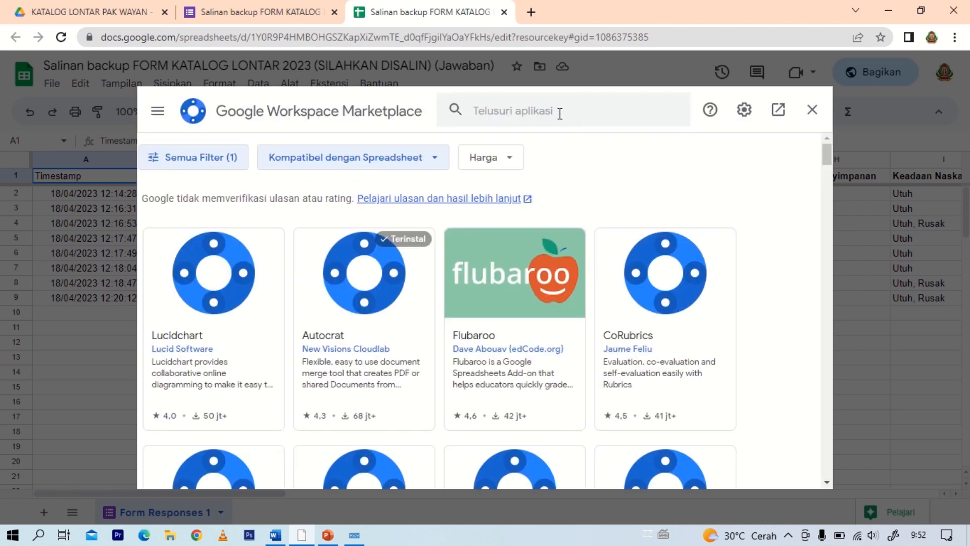
{"action": "left_click", "coordinate": [500, 108]}
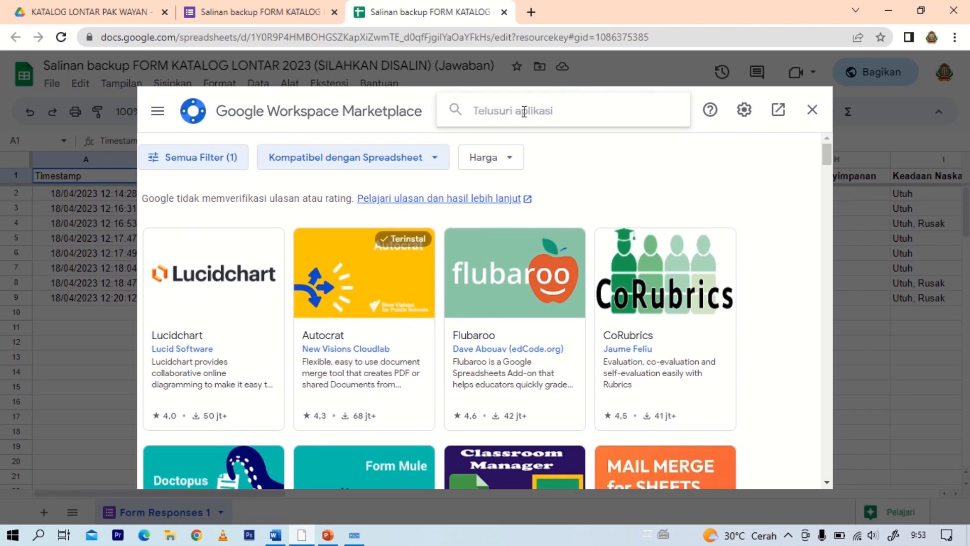
{"action": "type", "text": "auto"}
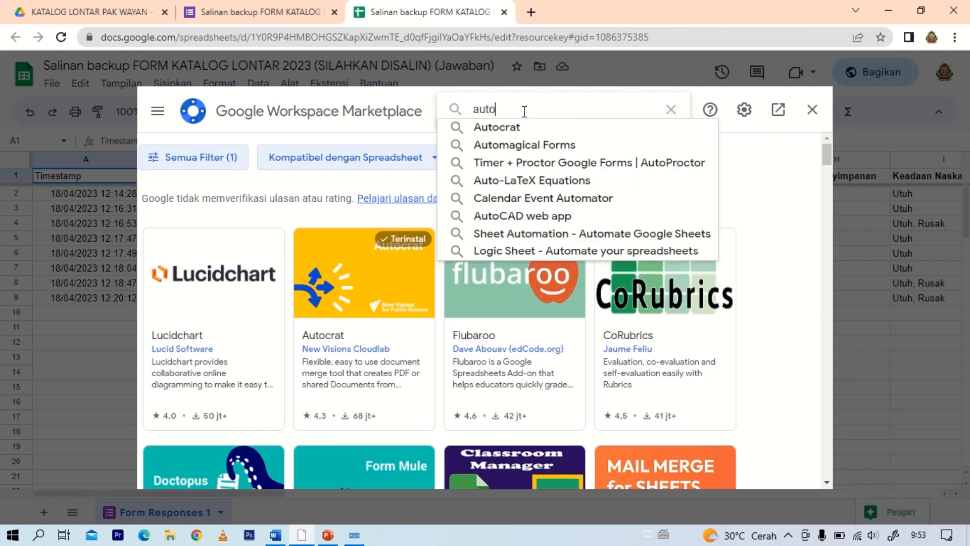
{"action": "left_click", "coordinate": [475, 127]}
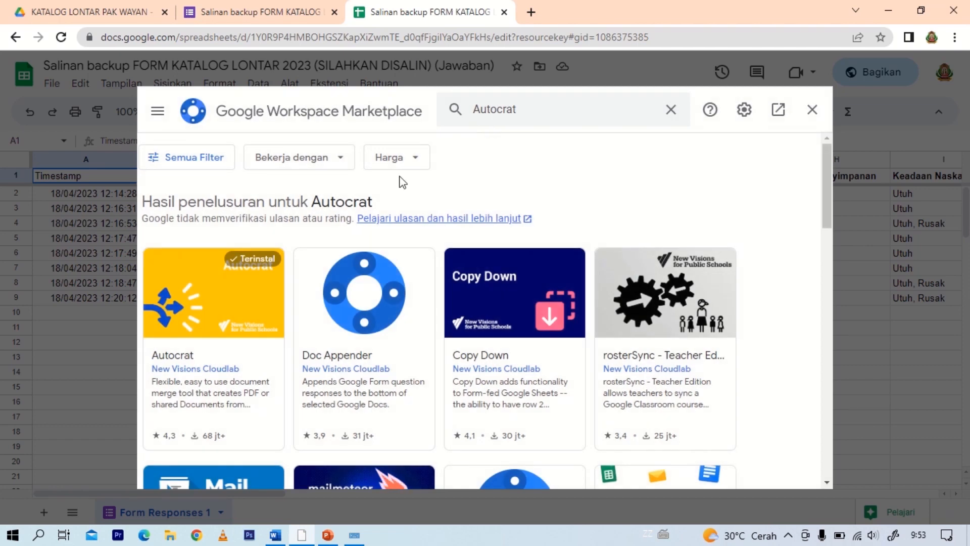
{"action": "left_click", "coordinate": [191, 290]}
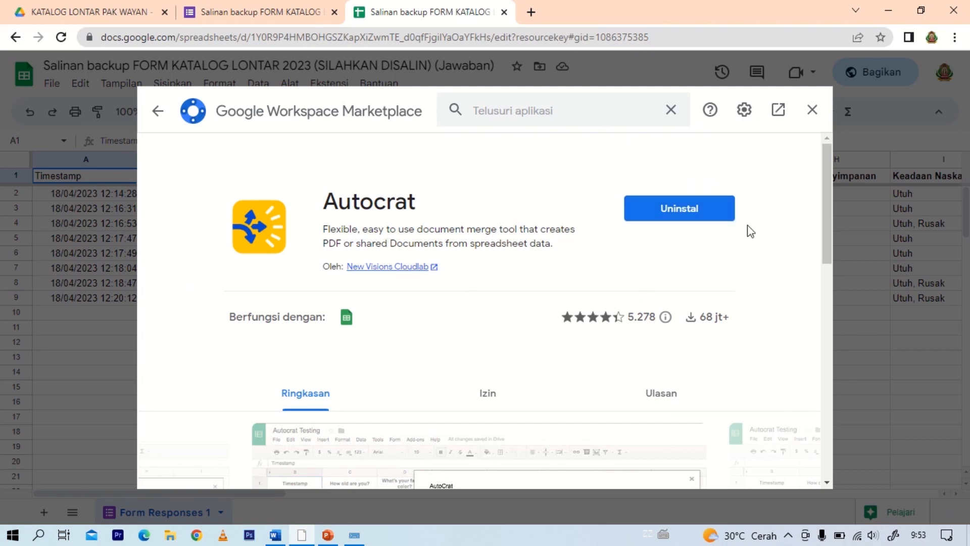
{"action": "left_click", "coordinate": [814, 111]}
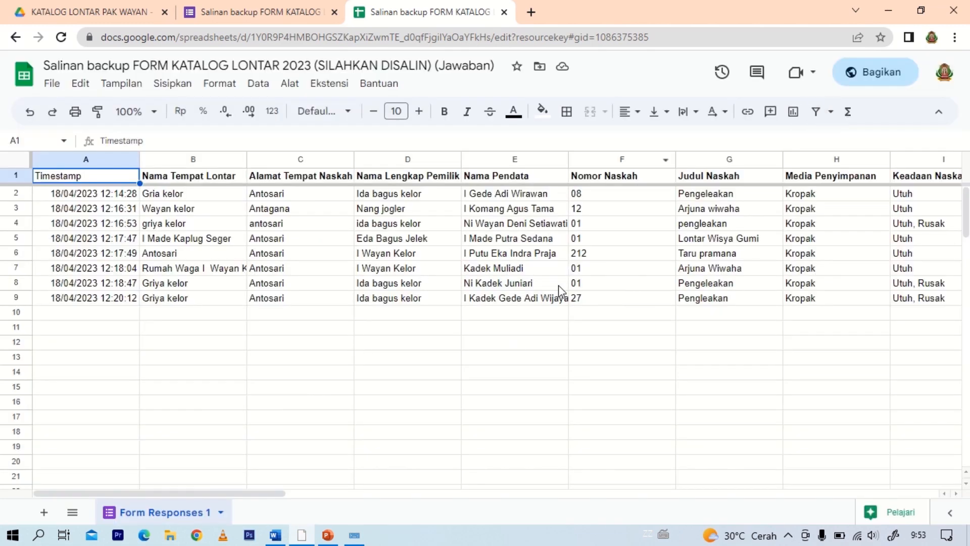
- Open the Autocrat add-on and delete its existing merge job
{"action": "left_click", "coordinate": [331, 87]}
{"action": "mouse_move", "coordinate": [359, 226]}
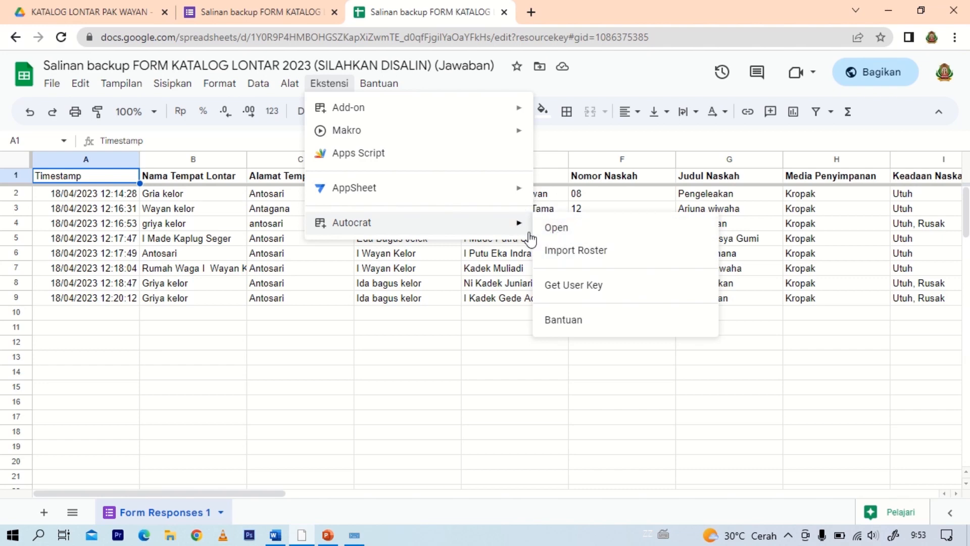
{"action": "left_click", "coordinate": [556, 233]}
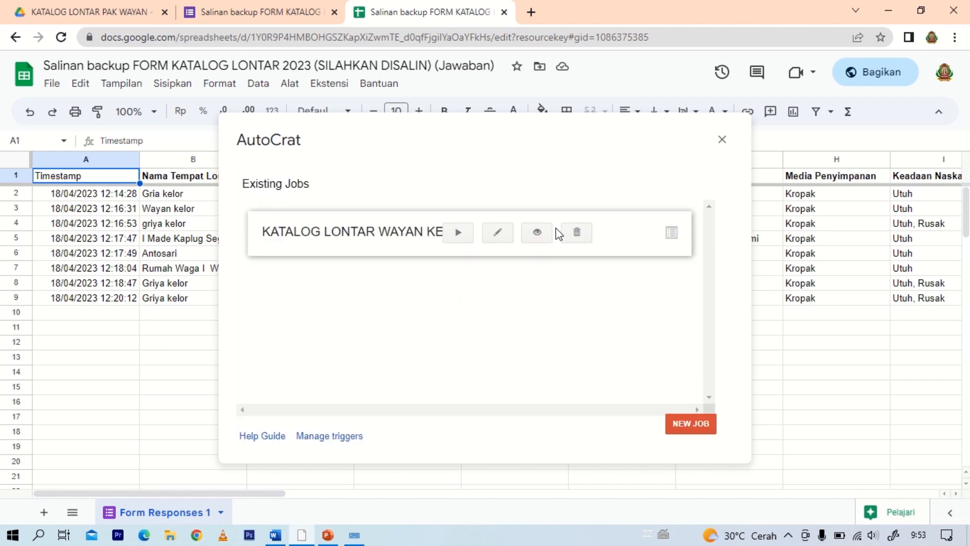
{"action": "left_click", "coordinate": [578, 234]}
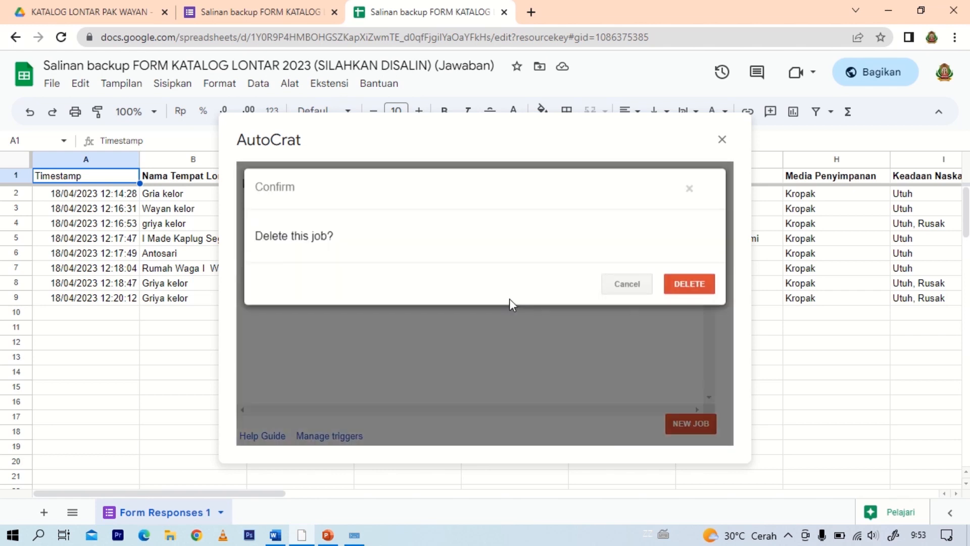
{"action": "left_click", "coordinate": [690, 286]}
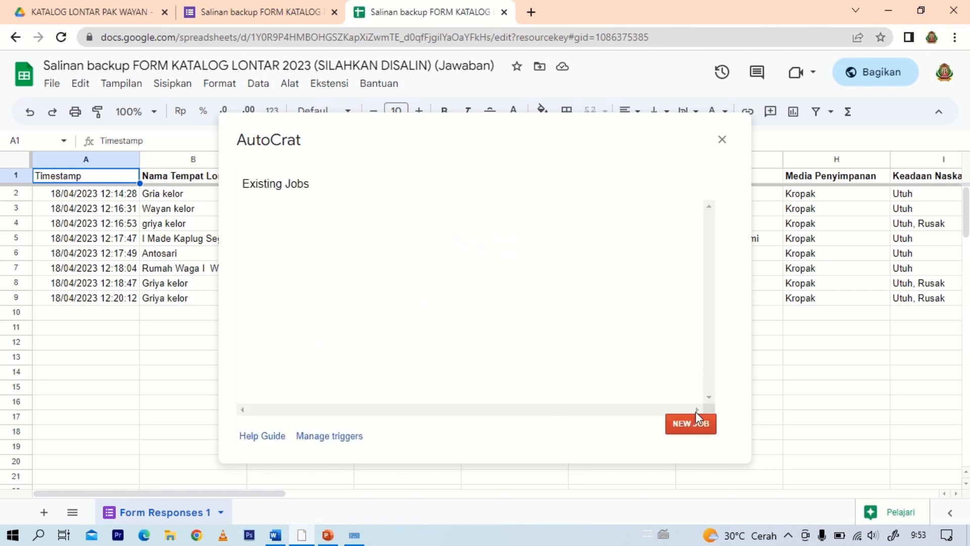
- Create a new merge job named KATALOG plus the manuscript owner's name, and continue to the template choice
{"action": "left_click", "coordinate": [687, 425]}
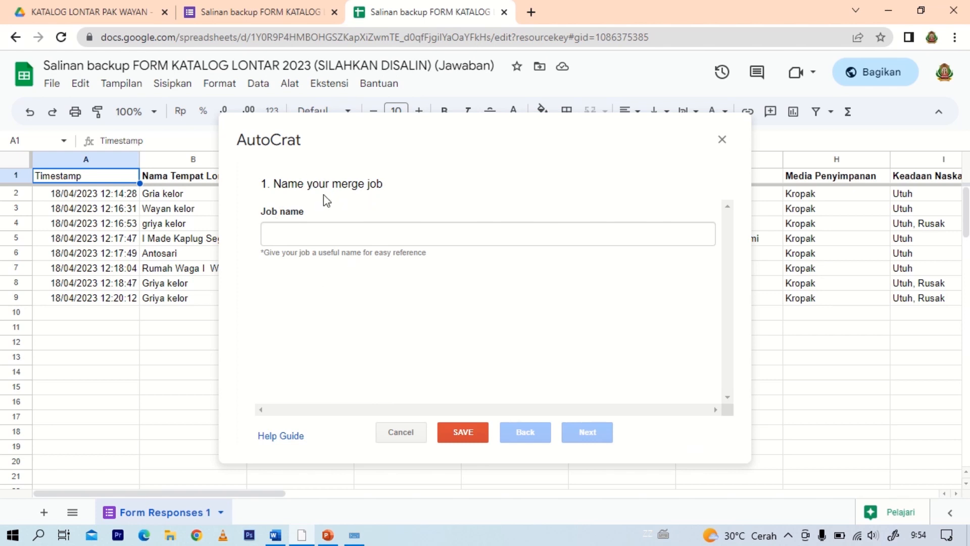
{"action": "left_click", "coordinate": [313, 238]}
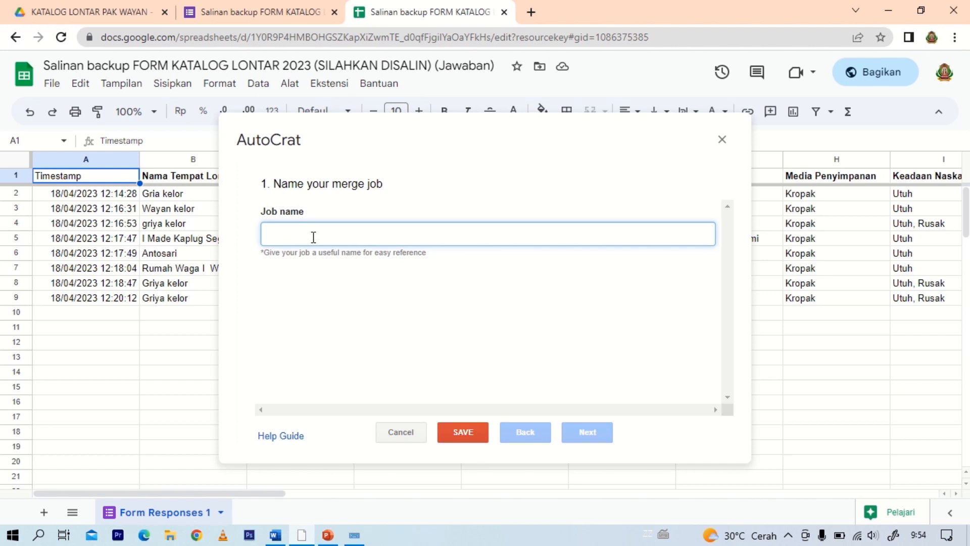
{"action": "type", "text": "L"}
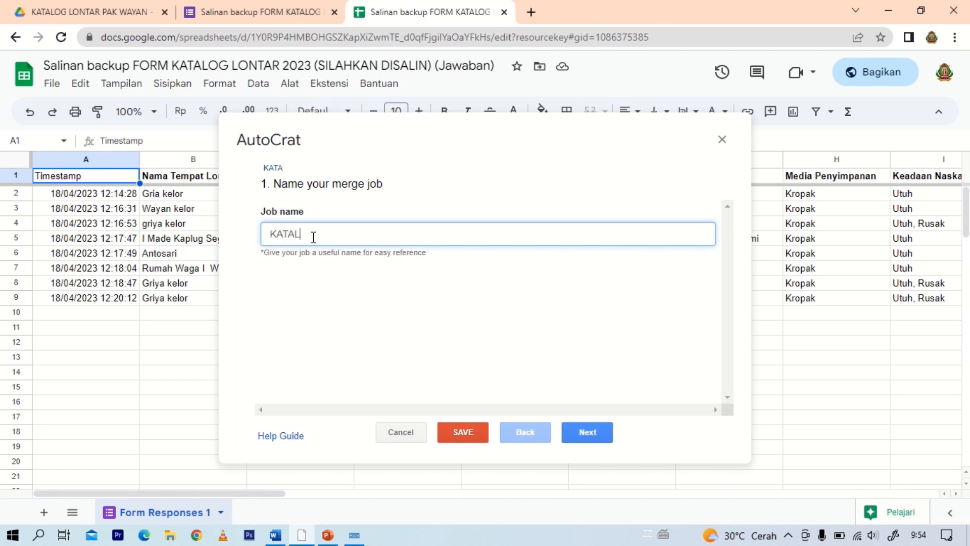
{"action": "type", "text": "OGJROMANGKUNYOMAN"}
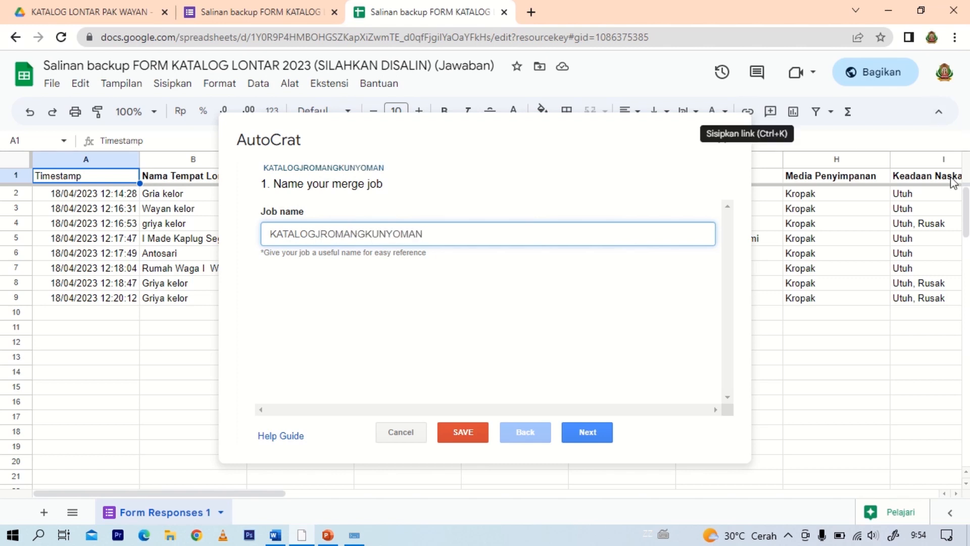
{"action": "left_click", "coordinate": [586, 432]}
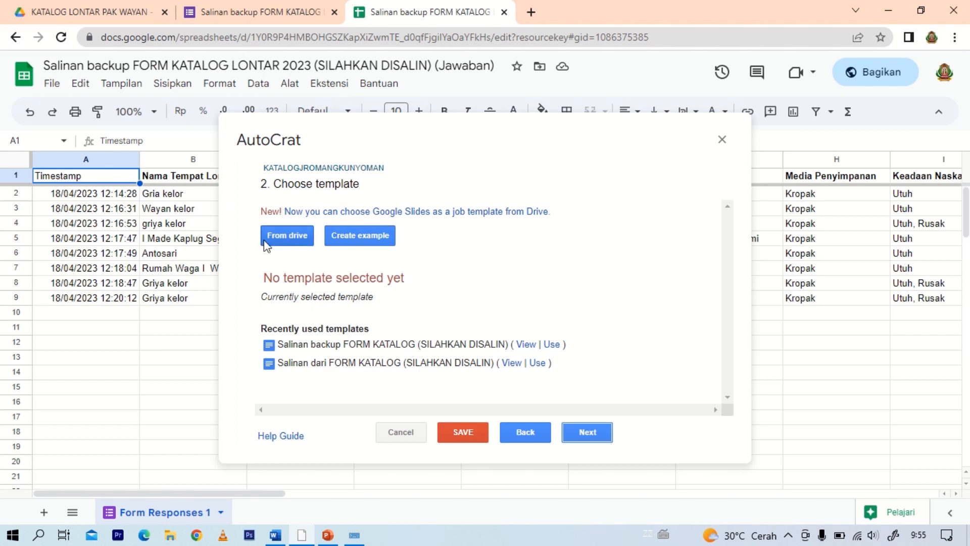
- Choose the Drive document "Salinan backup FORM KATALOG (SILAHKAN DISALIN)" as the job's template and continue to data mapping
{"action": "left_click", "coordinate": [287, 233]}
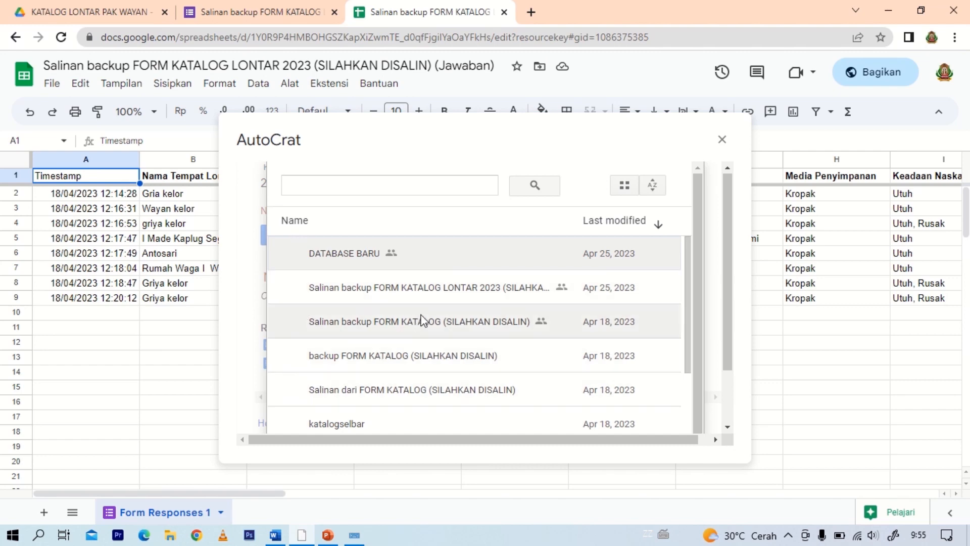
{"action": "scroll", "coordinate": [422, 317], "scroll_direction": "down", "scroll_amount": 1}
{"action": "scroll", "coordinate": [423, 319], "scroll_direction": "down", "scroll_amount": 2}
{"action": "scroll", "coordinate": [399, 323], "scroll_direction": "up", "scroll_amount": 3}
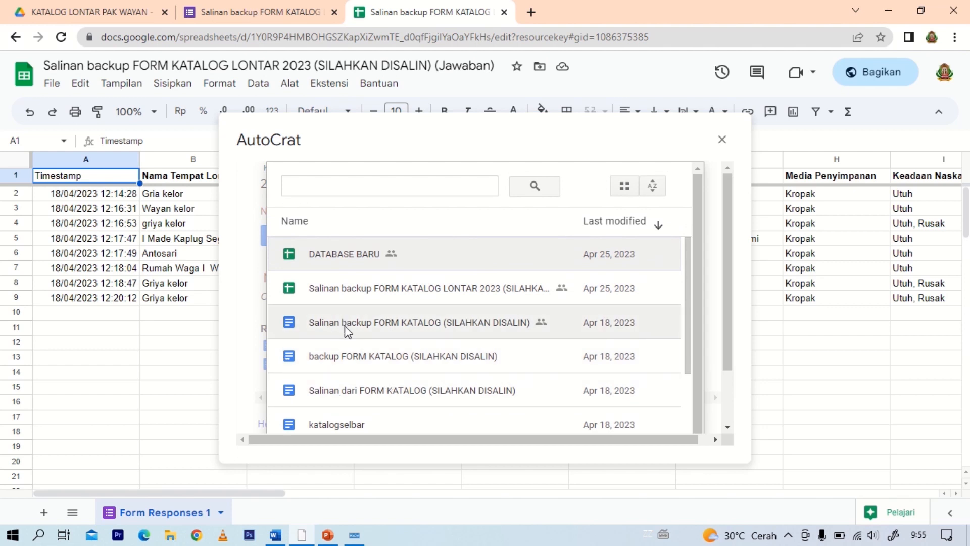
{"action": "left_click", "coordinate": [345, 329]}
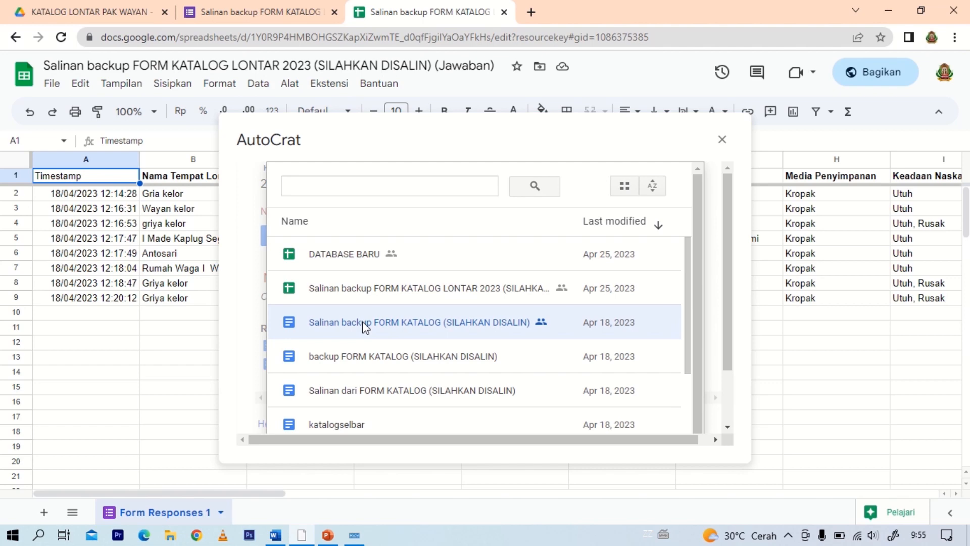
{"action": "double_click", "coordinate": [364, 327]}
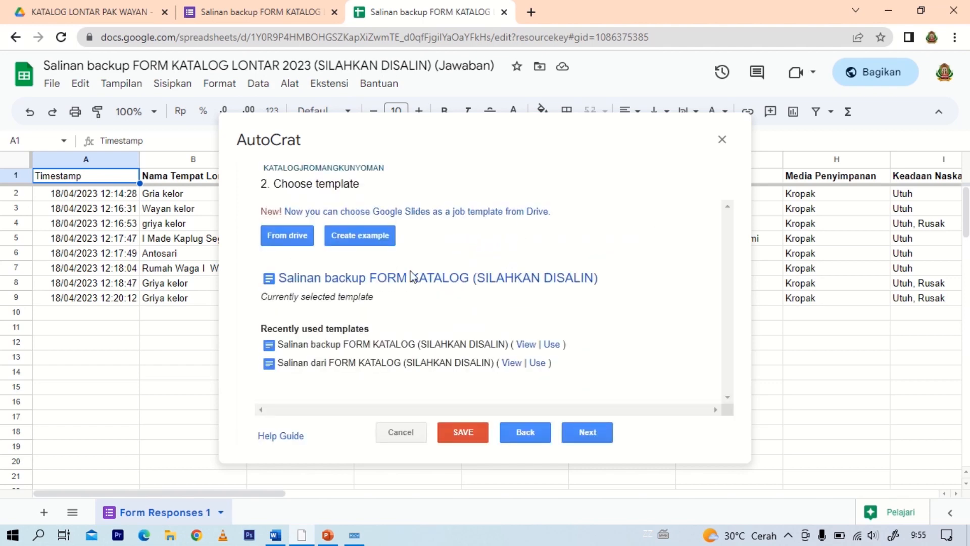
{"action": "left_click", "coordinate": [587, 433]}
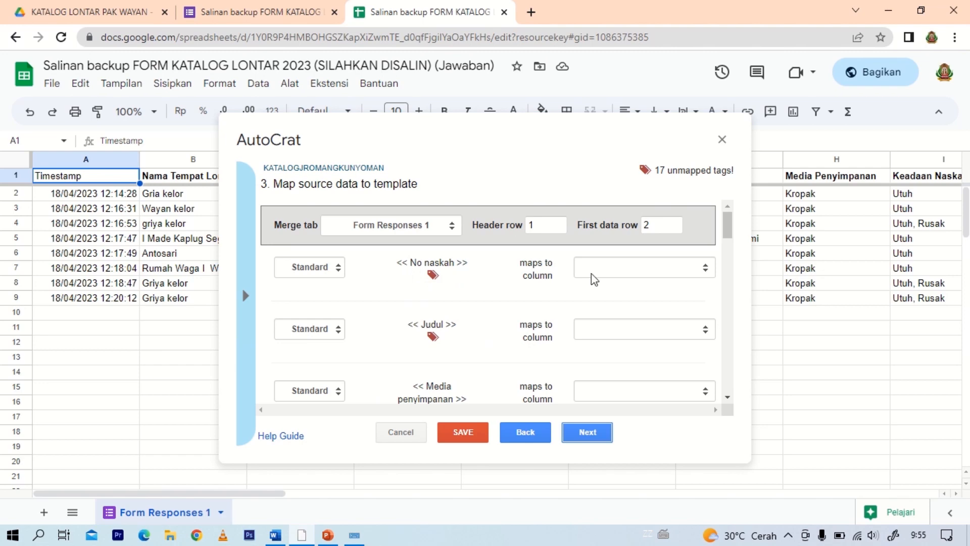
- Map the No naskah tag to the Nomor Naskah column and the Judul tag to Judul Naskah
{"action": "left_click_drag", "start_coordinate": [409, 138], "coordinate": [742, 136]}
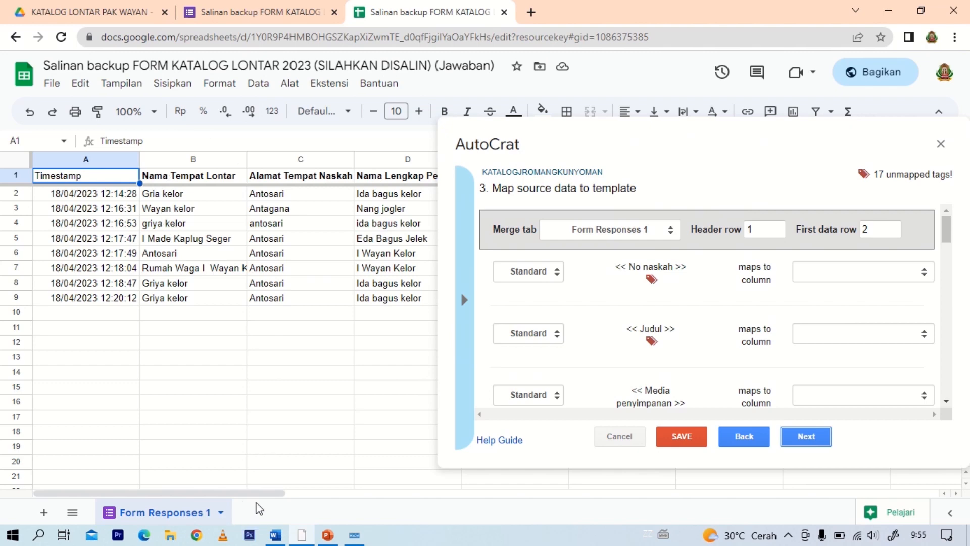
{"action": "left_click_drag", "start_coordinate": [267, 500], "coordinate": [357, 491]}
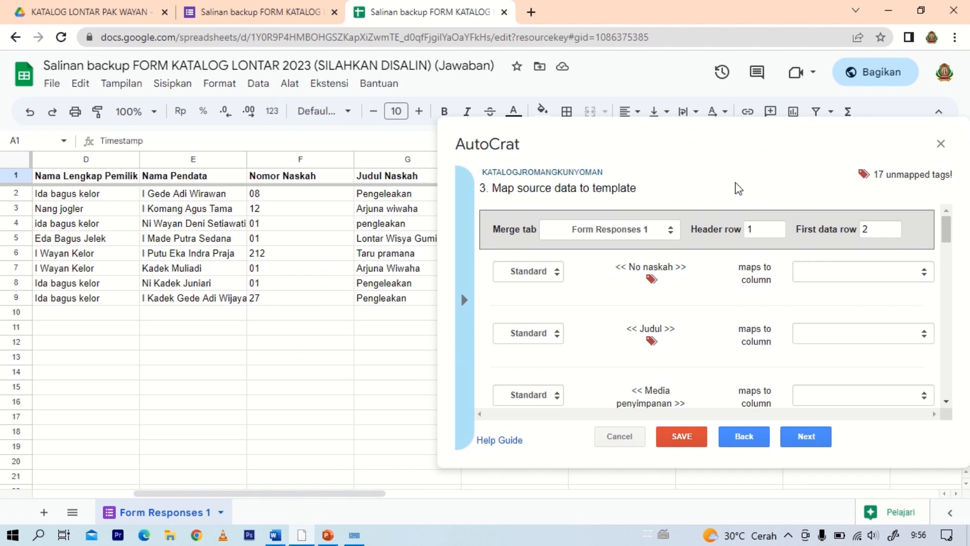
{"action": "left_click_drag", "start_coordinate": [655, 139], "coordinate": [626, 105]}
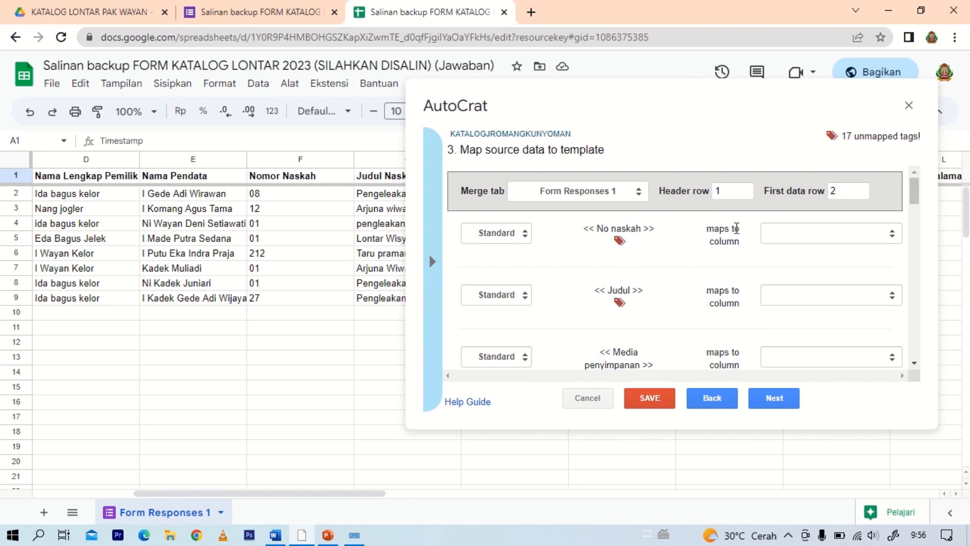
{"action": "left_click", "coordinate": [802, 234]}
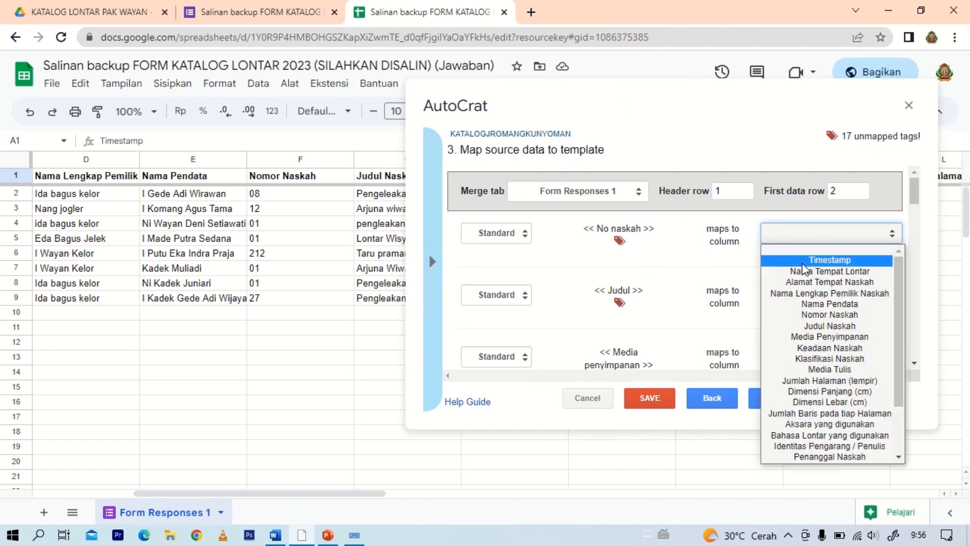
{"action": "left_click", "coordinate": [829, 315]}
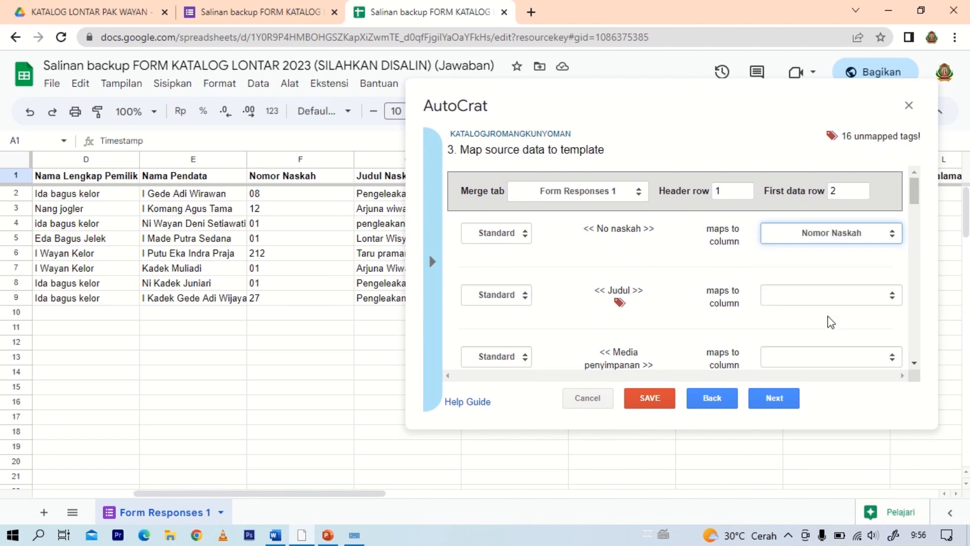
{"action": "left_click", "coordinate": [806, 298]}
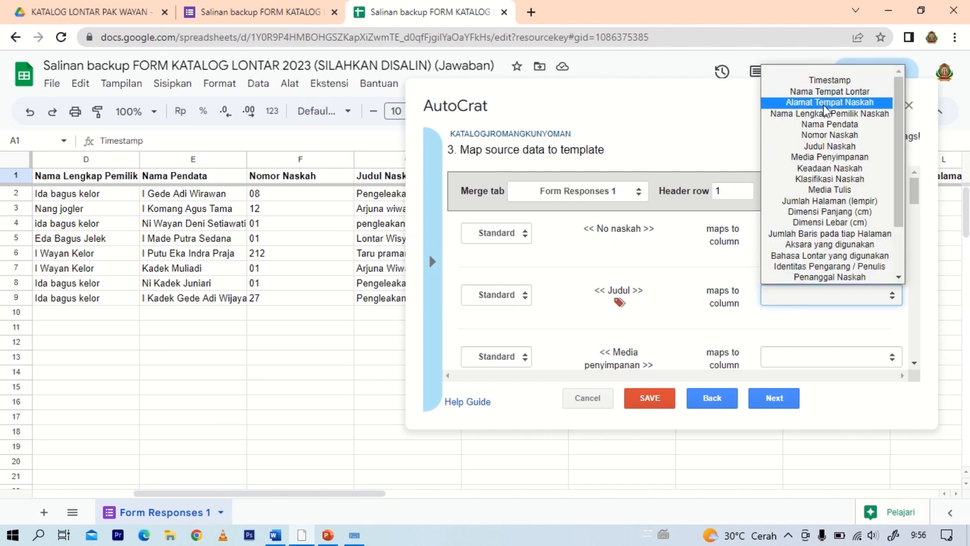
{"action": "left_click", "coordinate": [829, 146]}
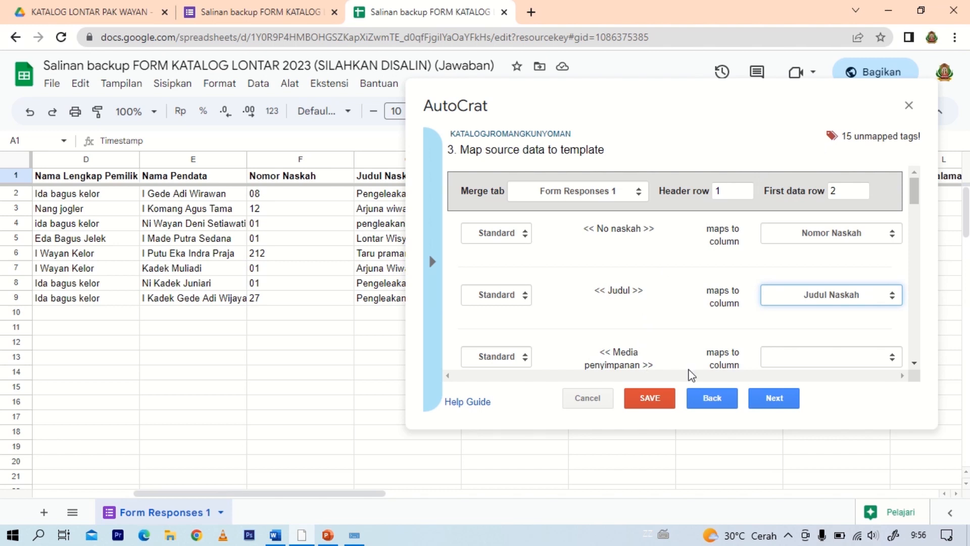
- Map the Media penyimpanan tag to the Media Penyimpanan column and Nama pemilik to Nama Lengkap Pemilik Naskah
{"action": "left_click", "coordinate": [775, 357]}
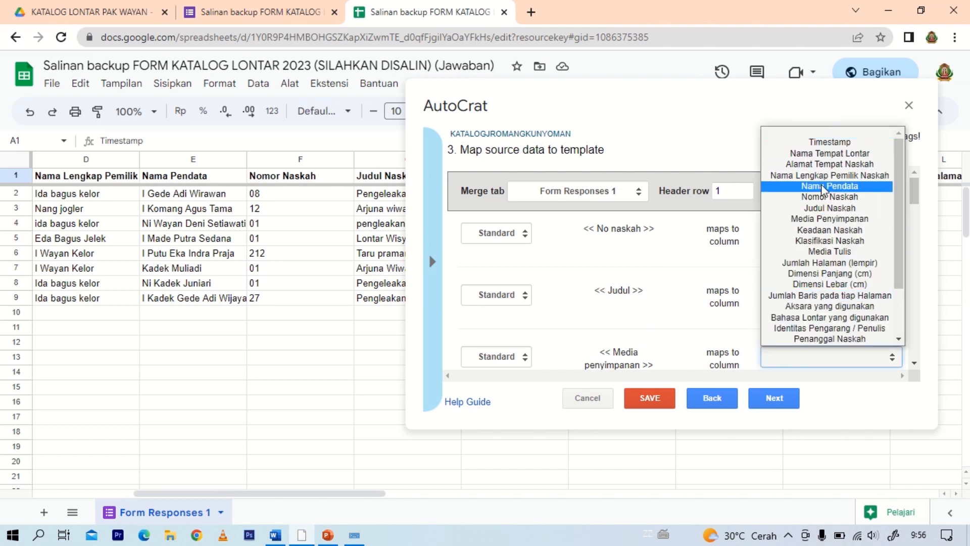
{"action": "left_click", "coordinate": [828, 218]}
{"action": "scroll", "coordinate": [776, 296], "scroll_direction": "down", "scroll_amount": 1}
{"action": "scroll", "coordinate": [775, 293], "scroll_direction": "down", "scroll_amount": 2}
{"action": "left_click", "coordinate": [773, 278]}
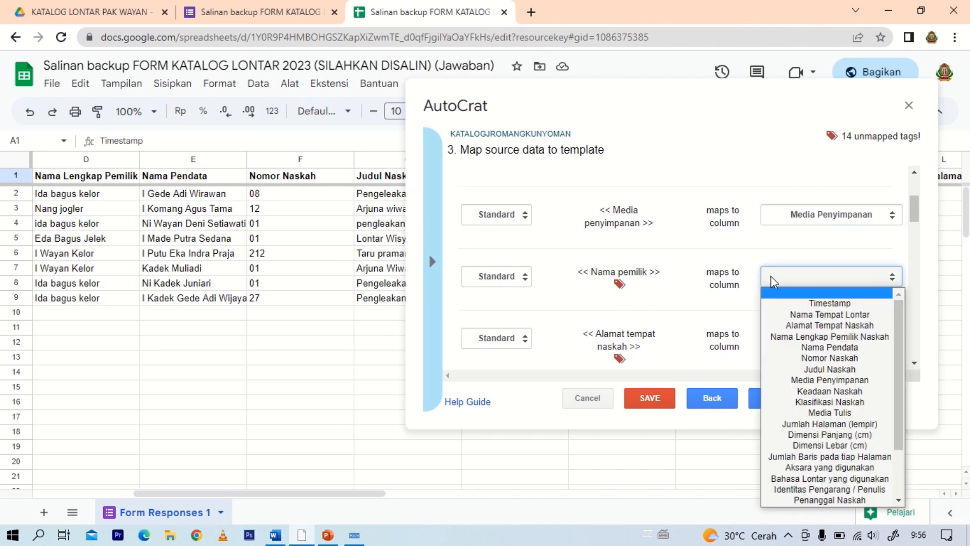
{"action": "left_click", "coordinate": [828, 336]}
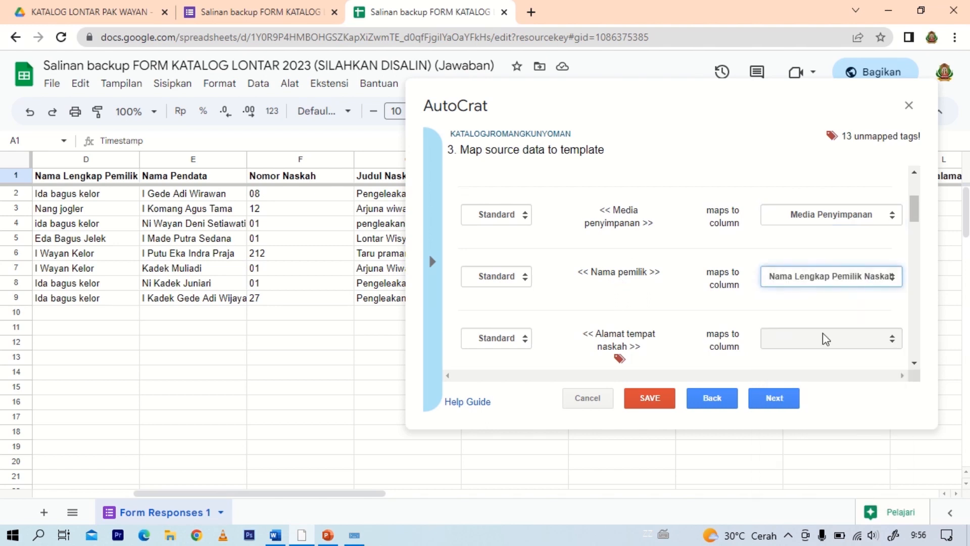
- Map the Alamat tempat naskah tag to the Alamat Tempat Naskah column
{"action": "left_click", "coordinate": [798, 339]}
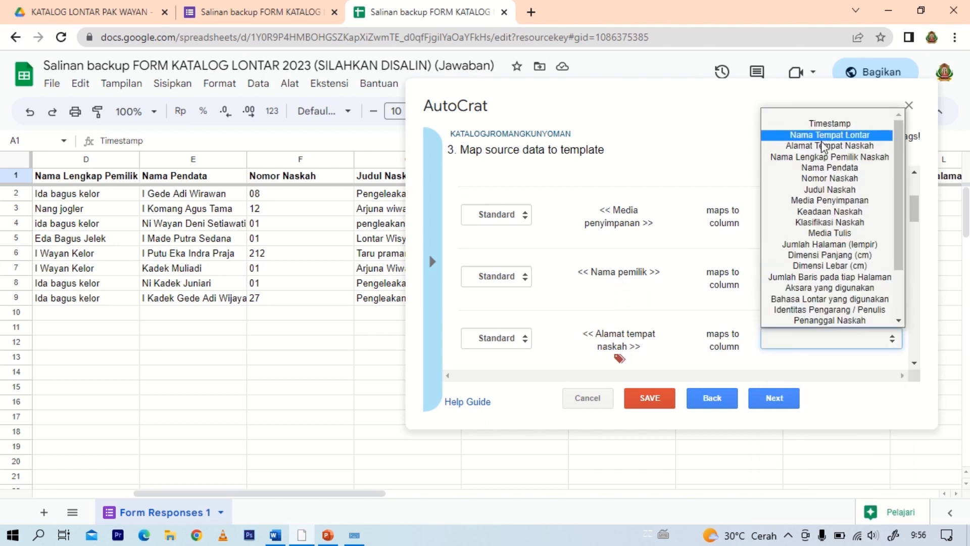
{"action": "left_click", "coordinate": [826, 157]}
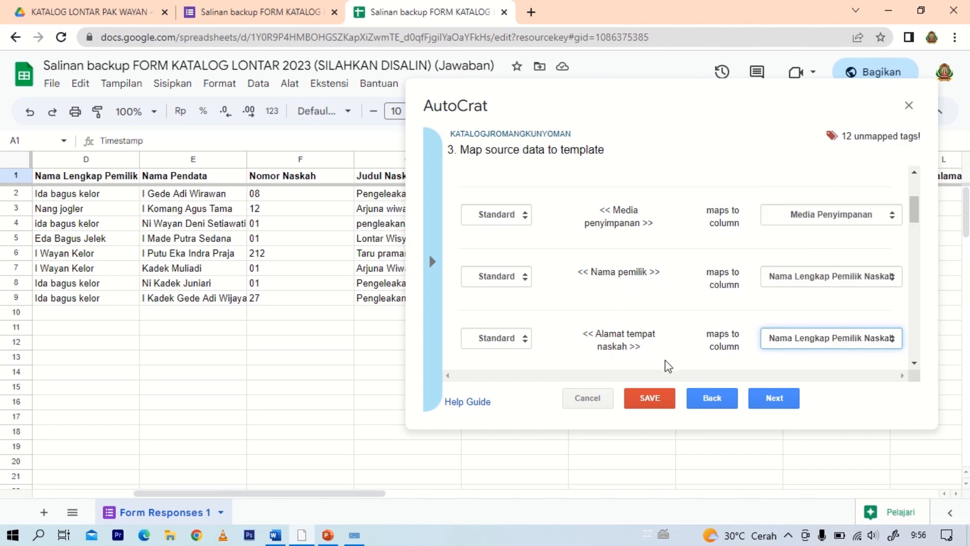
{"action": "left_click", "coordinate": [796, 347]}
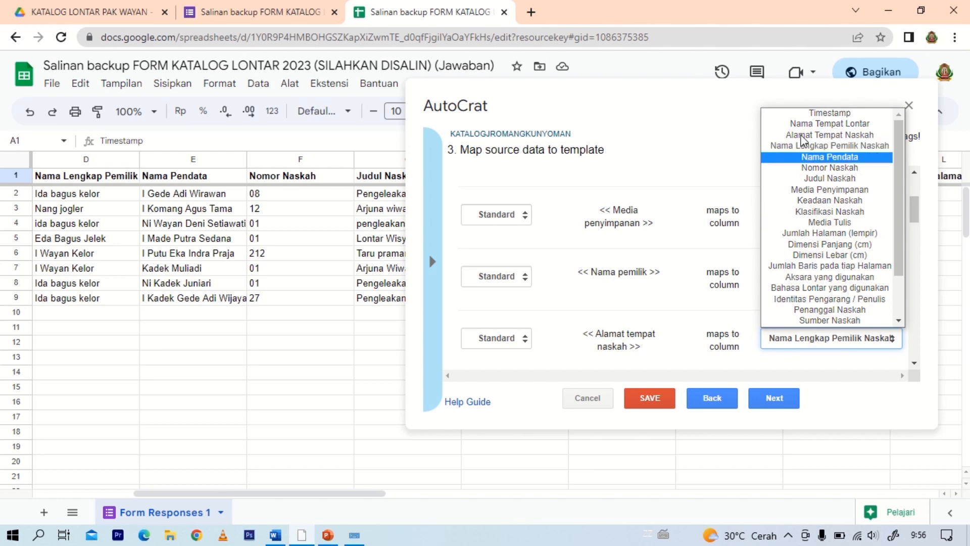
{"action": "left_click", "coordinate": [813, 140]}
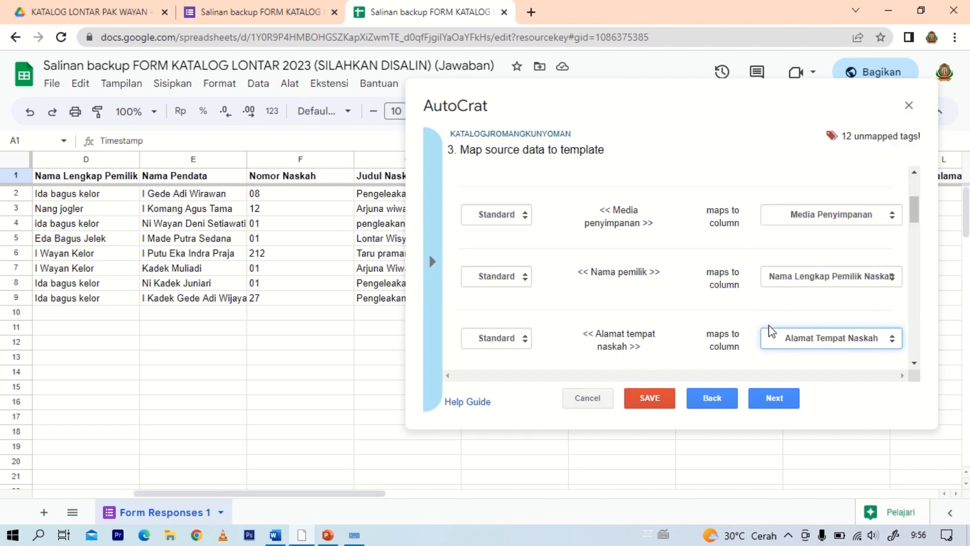
- Map the Keadaan naskah tag to the Keadaan Naskah column and Klasifikasi naskah to Klasifikasi Naskah
{"action": "scroll", "coordinate": [812, 270], "scroll_direction": "down", "scroll_amount": 3}
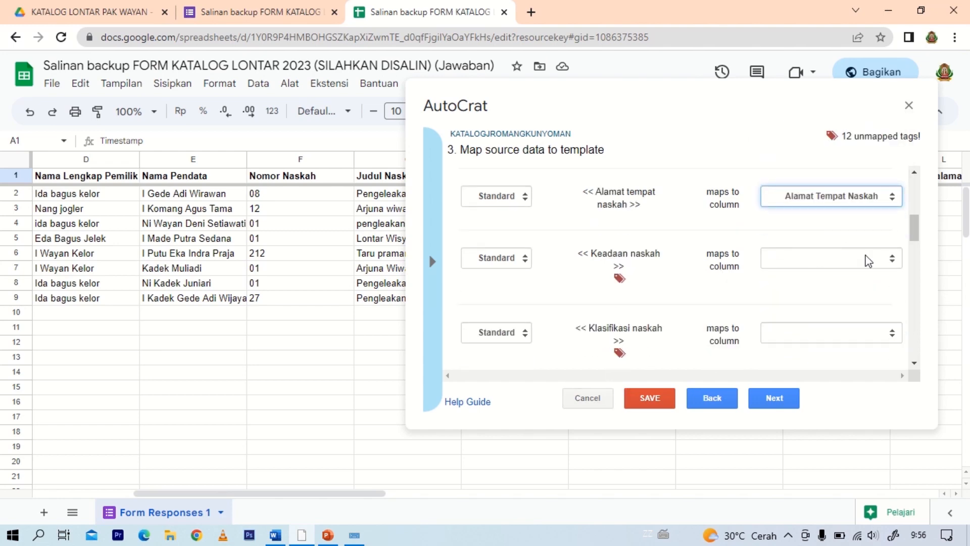
{"action": "left_click", "coordinate": [861, 259]}
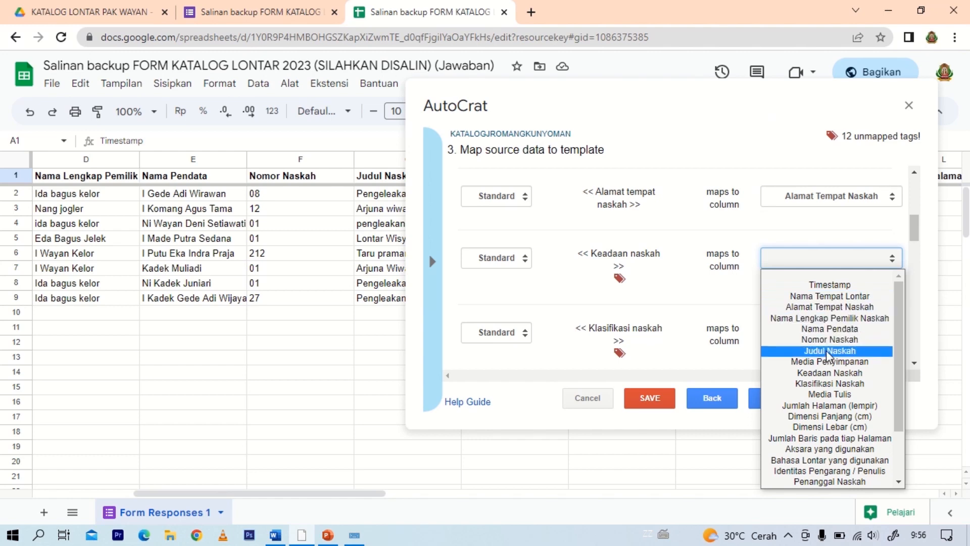
{"action": "left_click", "coordinate": [828, 373]}
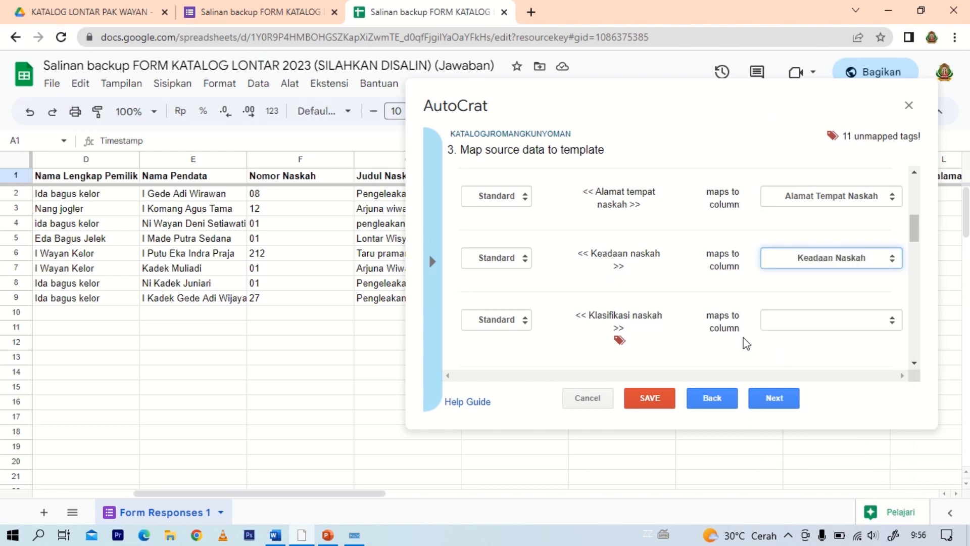
{"action": "left_click", "coordinate": [769, 323]}
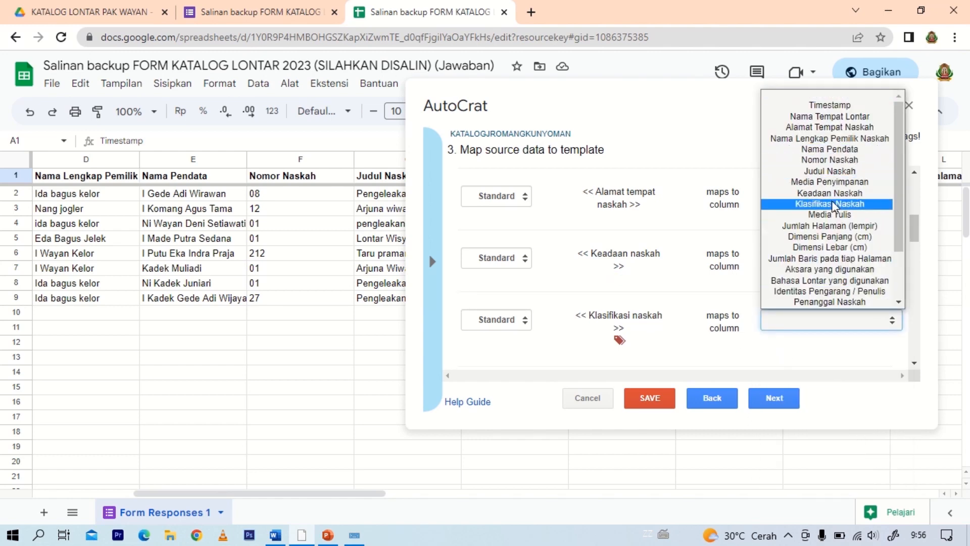
{"action": "left_click", "coordinate": [829, 203]}
- Map the Media tulis tag to the Media Tulis column and Jumlah lempir to Jumlah Halaman (lempir)
{"action": "scroll", "coordinate": [792, 333], "scroll_direction": "down", "scroll_amount": 3}
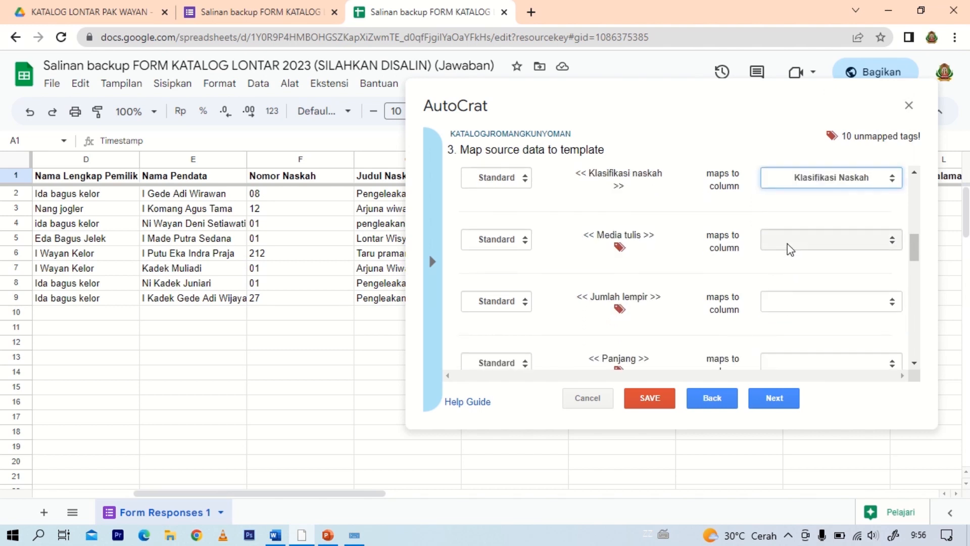
{"action": "left_click", "coordinate": [788, 245]}
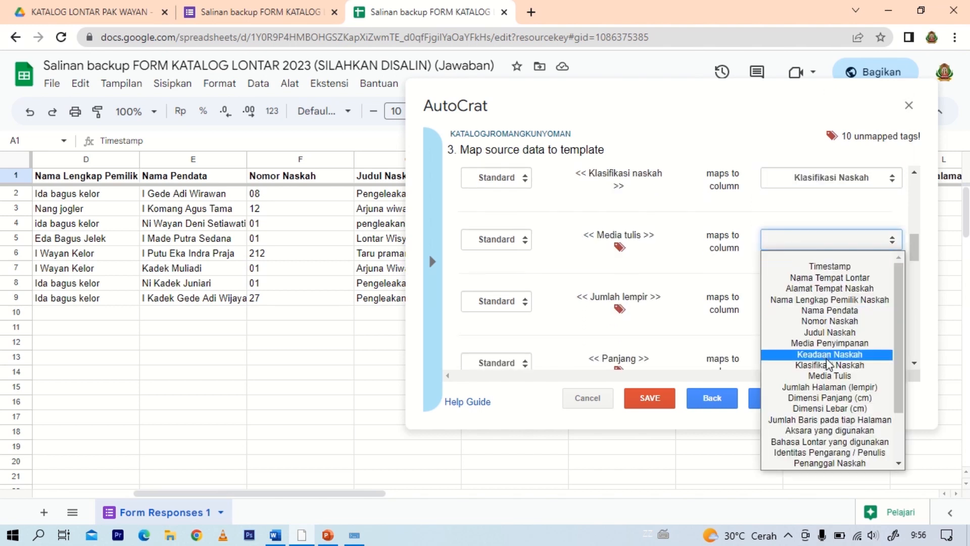
{"action": "left_click", "coordinate": [830, 376]}
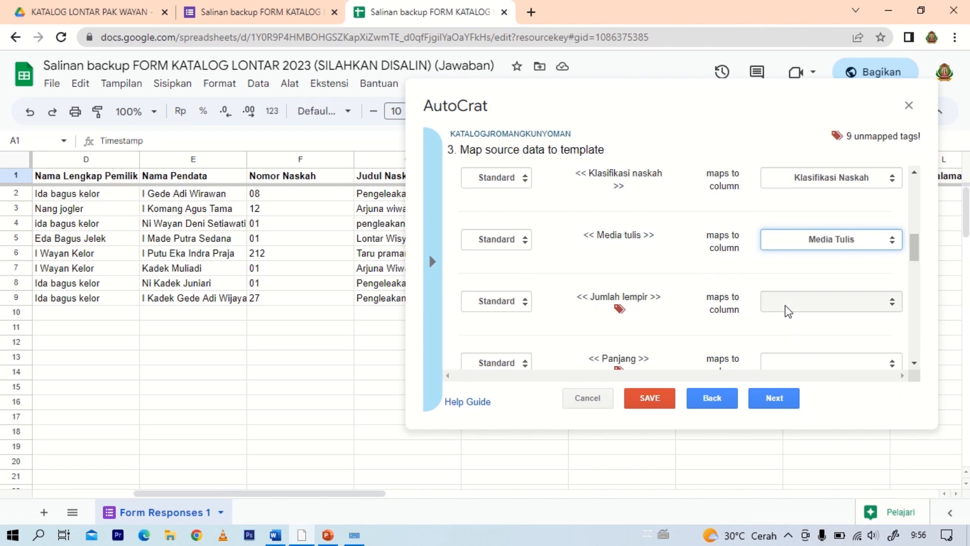
{"action": "left_click", "coordinate": [788, 303]}
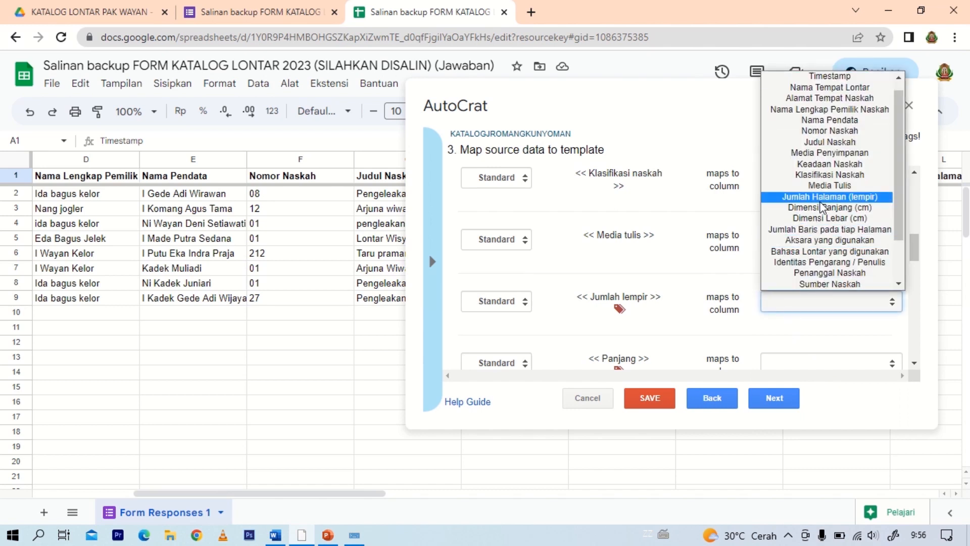
{"action": "left_click", "coordinate": [821, 201]}
- Map the Panjang tag to the Dimensi Panjang (cm) column and Lebar to Dimensi Lebar (cm)
{"action": "scroll", "coordinate": [759, 345], "scroll_direction": "down", "scroll_amount": 1}
{"action": "left_click", "coordinate": [795, 292]}
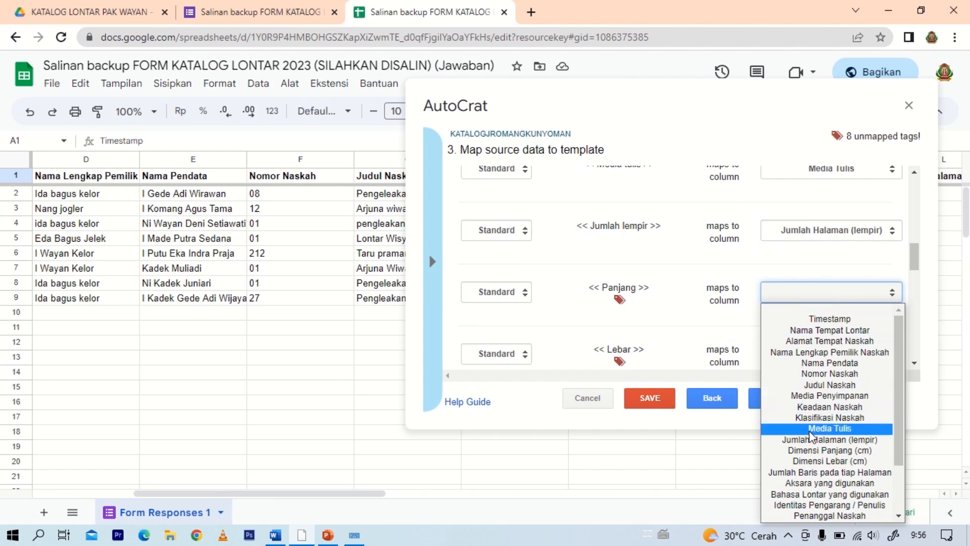
{"action": "left_click", "coordinate": [810, 450]}
{"action": "scroll", "coordinate": [702, 267], "scroll_direction": "down", "scroll_amount": 2}
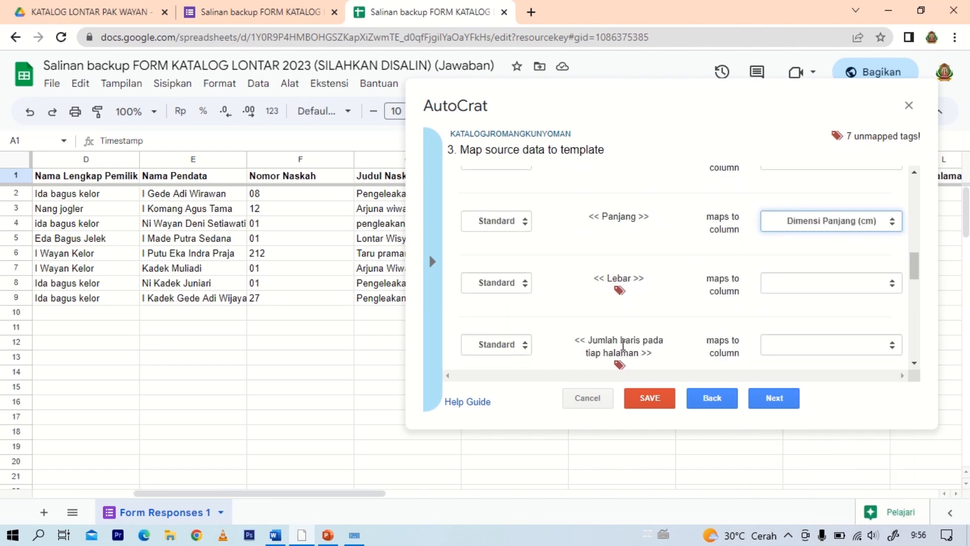
{"action": "left_click", "coordinate": [780, 285]}
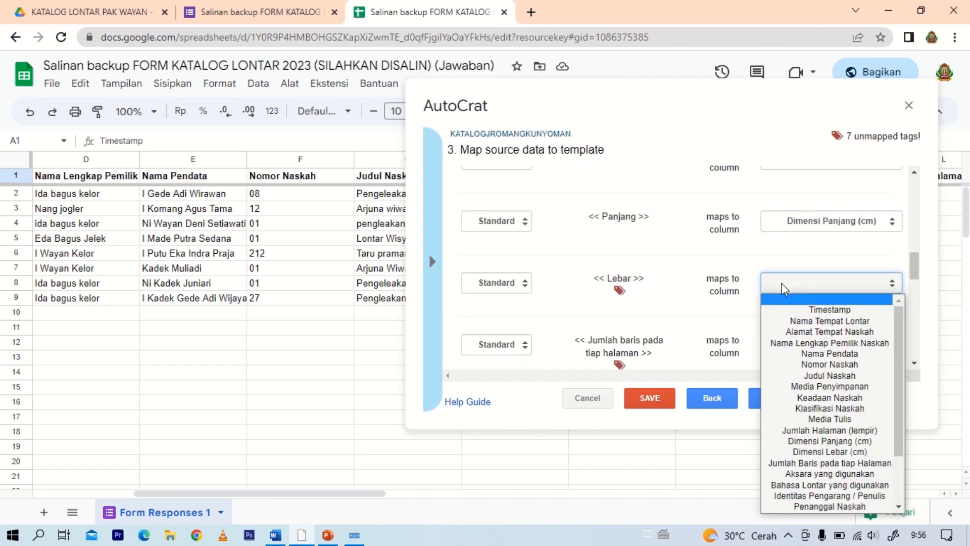
{"action": "left_click", "coordinate": [800, 451]}
- Map Jumlah baris pada tiap halaman to Jumlah Baris pada tiap Halaman, and Bahasa yang digunakan to Bahasa Lontar yang digunakan
{"action": "scroll", "coordinate": [765, 298], "scroll_direction": "down", "scroll_amount": 3}
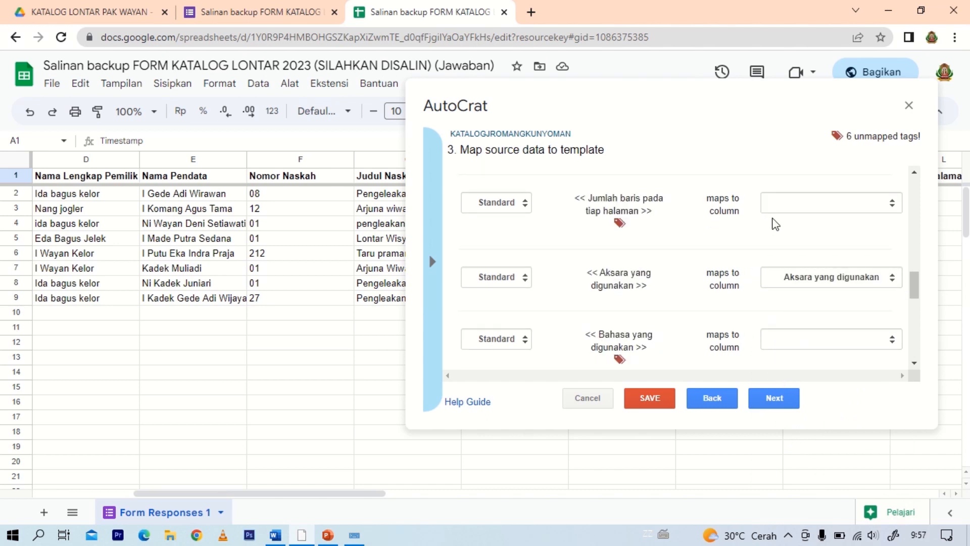
{"action": "left_click", "coordinate": [776, 207]}
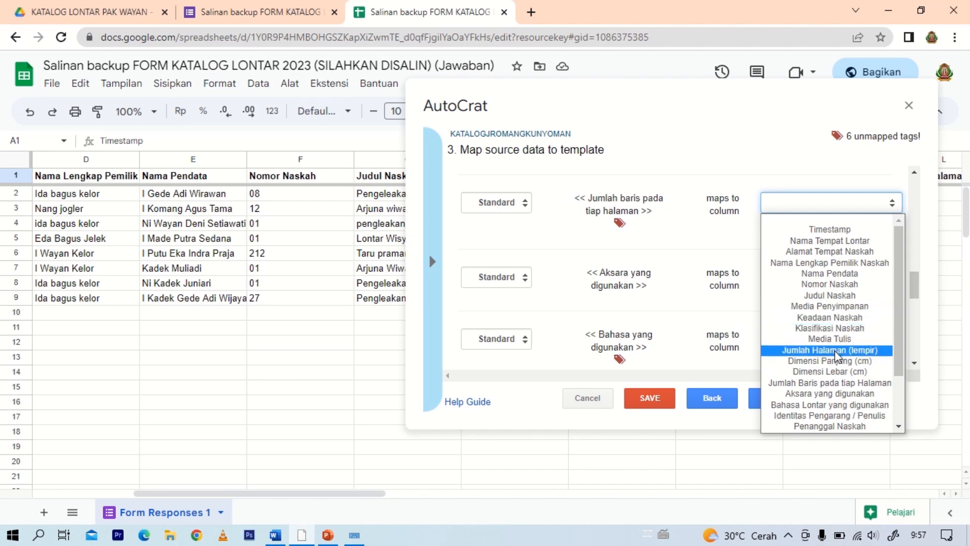
{"action": "left_click", "coordinate": [837, 383]}
{"action": "left_click", "coordinate": [783, 328]}
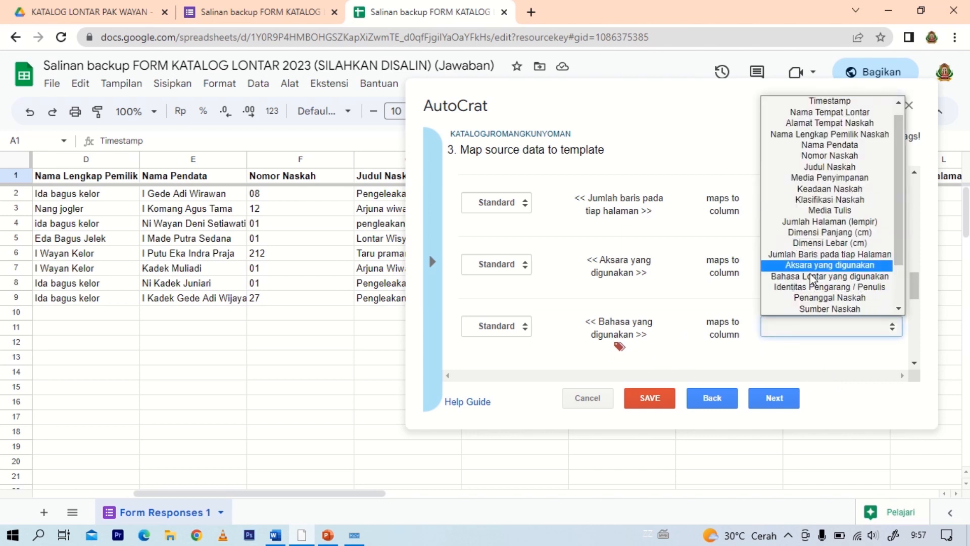
{"action": "left_click", "coordinate": [814, 277]}
- Map the Identitas pengarang/penulis tag to Identitas Pengarang / Penulis and Penanggalan naskah to Penanggal Naskah
{"action": "scroll", "coordinate": [783, 334], "scroll_direction": "down", "scroll_amount": 3}
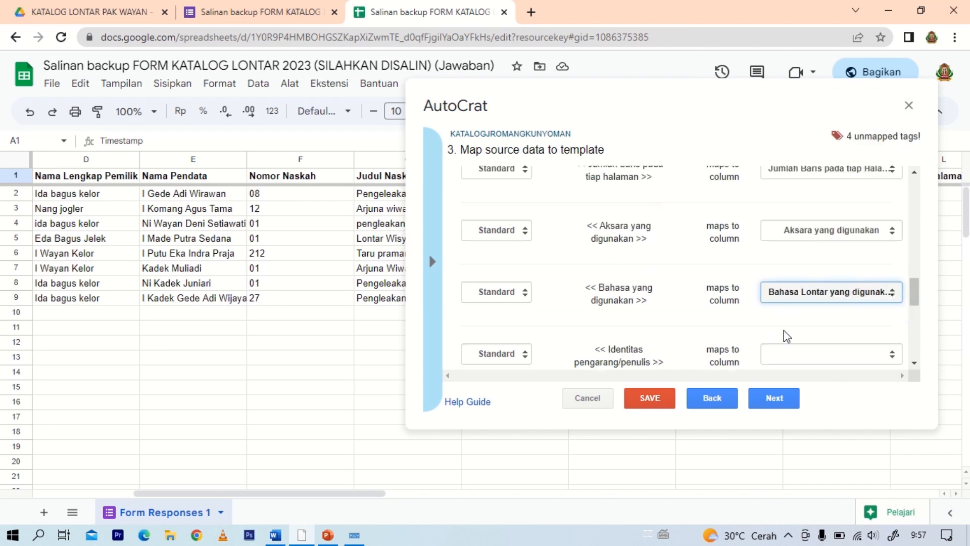
{"action": "left_click", "coordinate": [769, 257]}
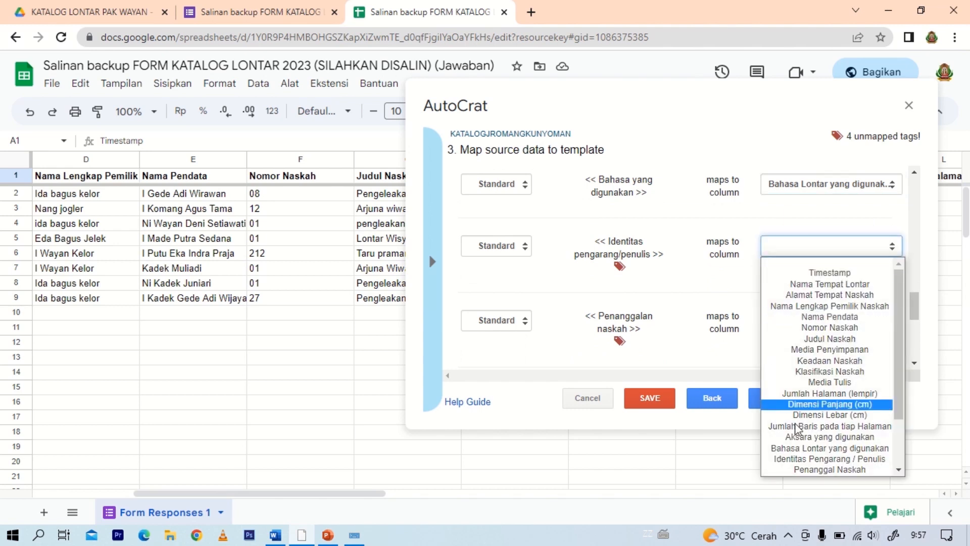
{"action": "left_click", "coordinate": [810, 461]}
{"action": "left_click", "coordinate": [773, 309]}
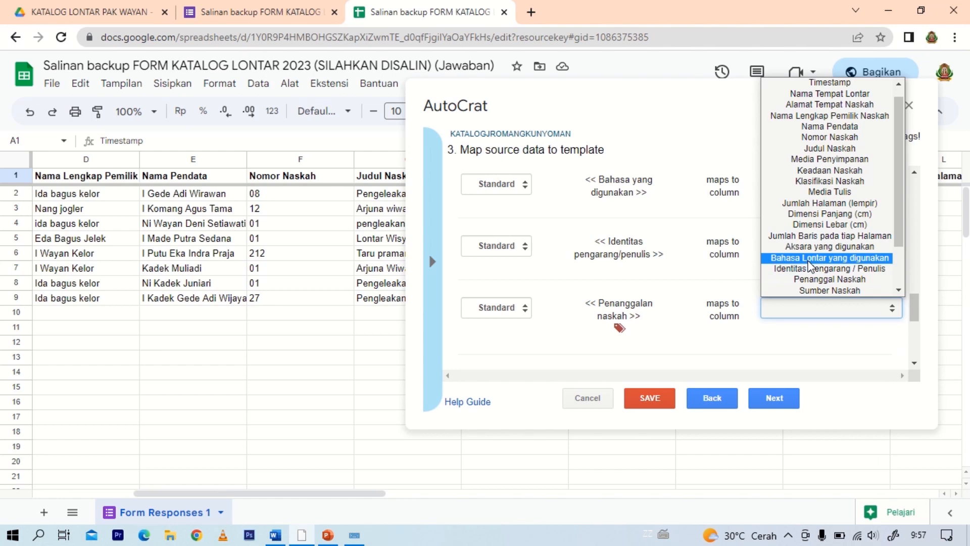
{"action": "left_click", "coordinate": [826, 285]}
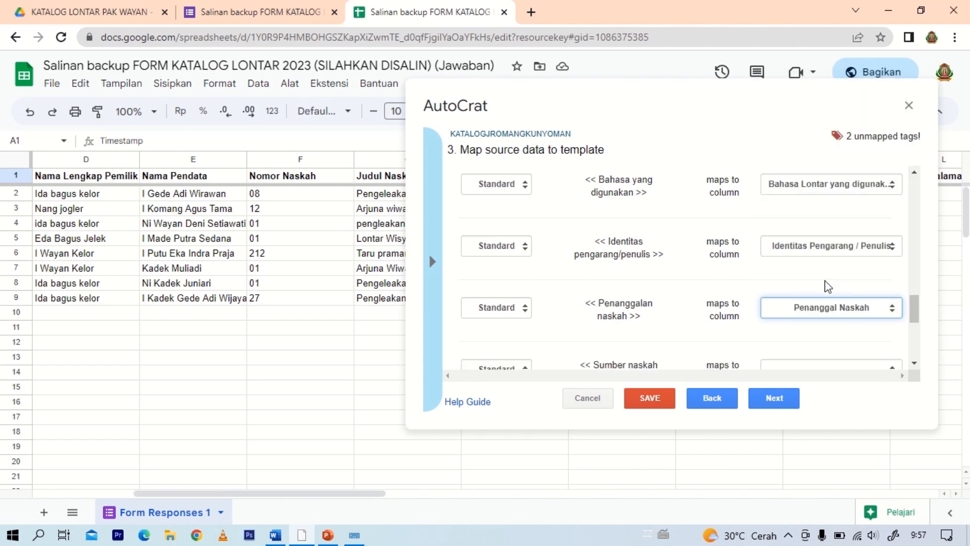
- Map the Sumber naskah tag to the Sumber Naskah column and Keterangan lainnya to Keterangan Lainnya, and proceed to the file settings
{"action": "scroll", "coordinate": [825, 284], "scroll_direction": "down", "scroll_amount": 3}
{"action": "left_click", "coordinate": [797, 234]}
{"action": "scroll", "coordinate": [829, 384], "scroll_direction": "down", "scroll_amount": 2}
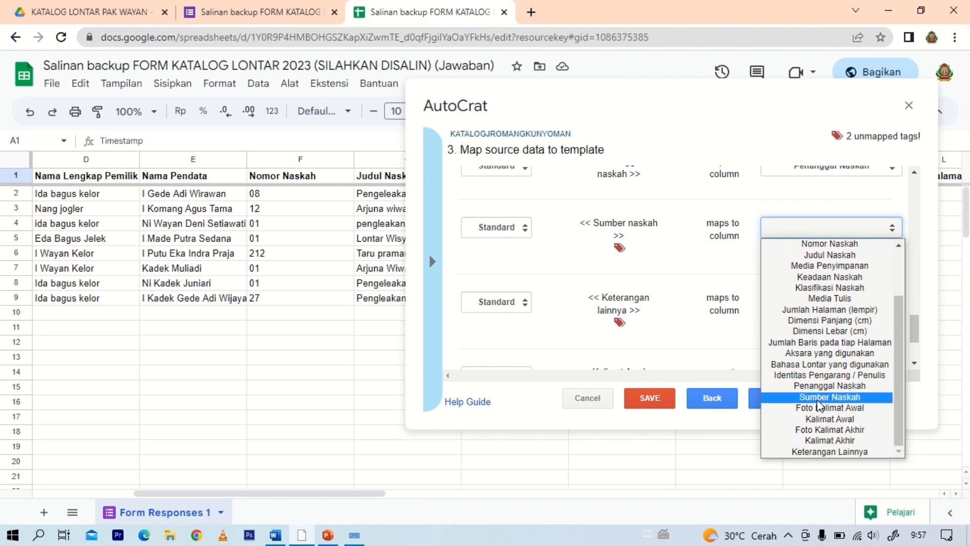
{"action": "left_click", "coordinate": [830, 396]}
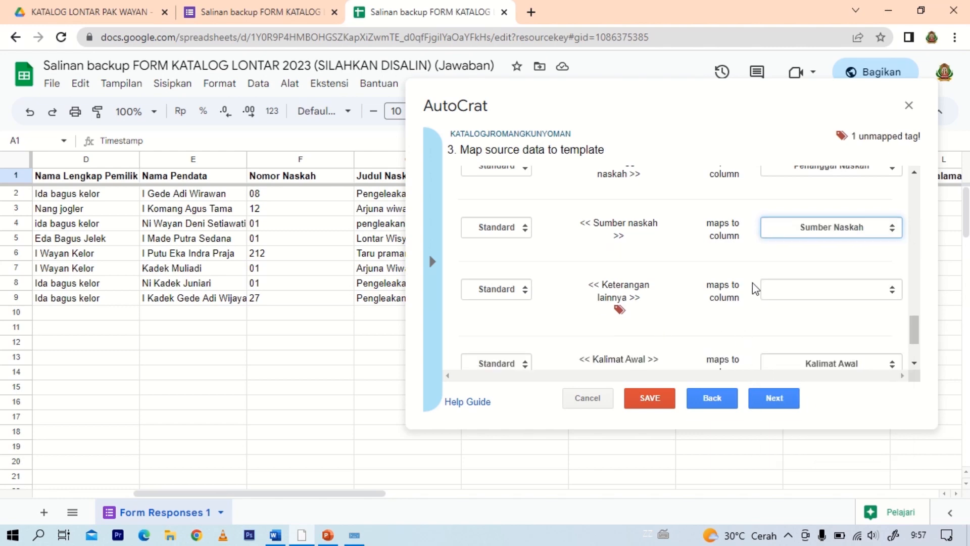
{"action": "left_click", "coordinate": [773, 289]}
{"action": "scroll", "coordinate": [854, 485], "scroll_direction": "down", "scroll_amount": 2}
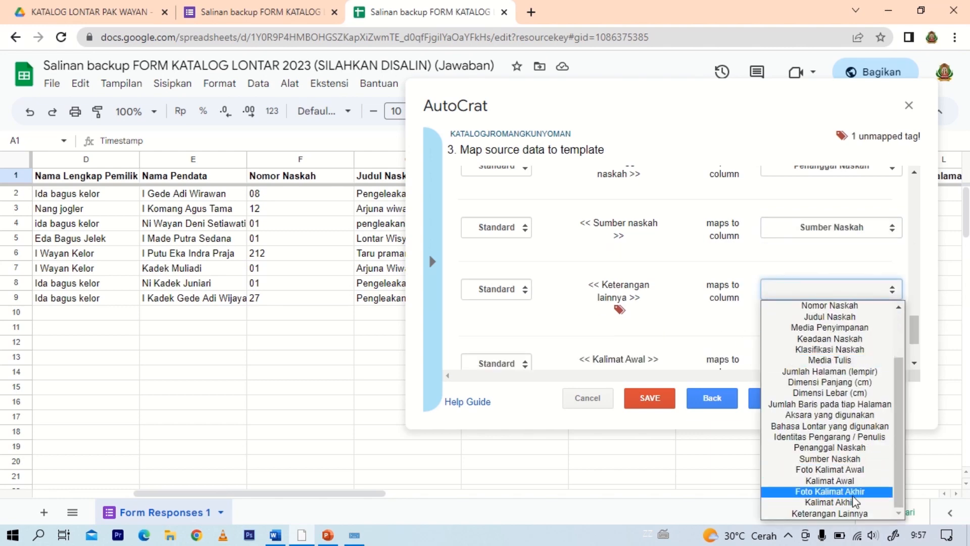
{"action": "left_click", "coordinate": [859, 513]}
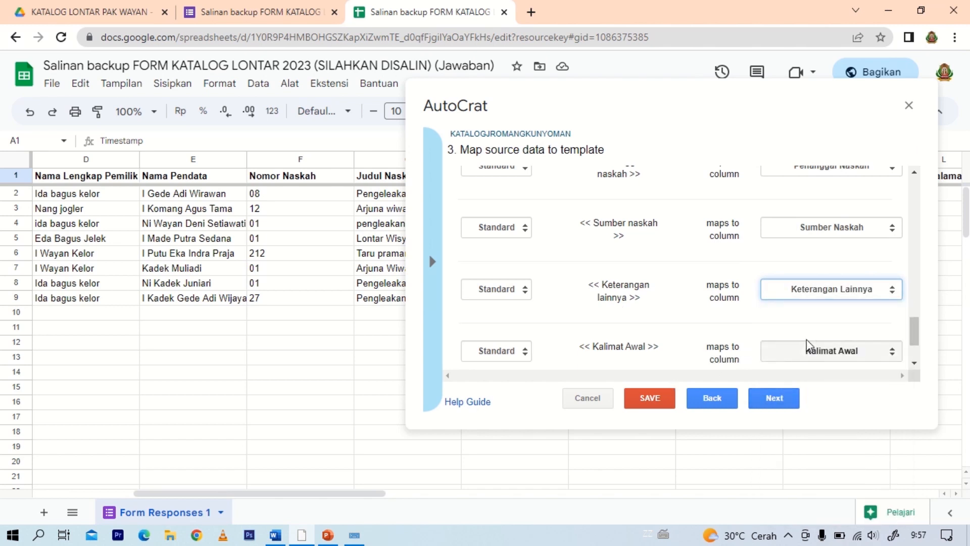
{"action": "scroll", "coordinate": [808, 310], "scroll_direction": "down", "scroll_amount": 2}
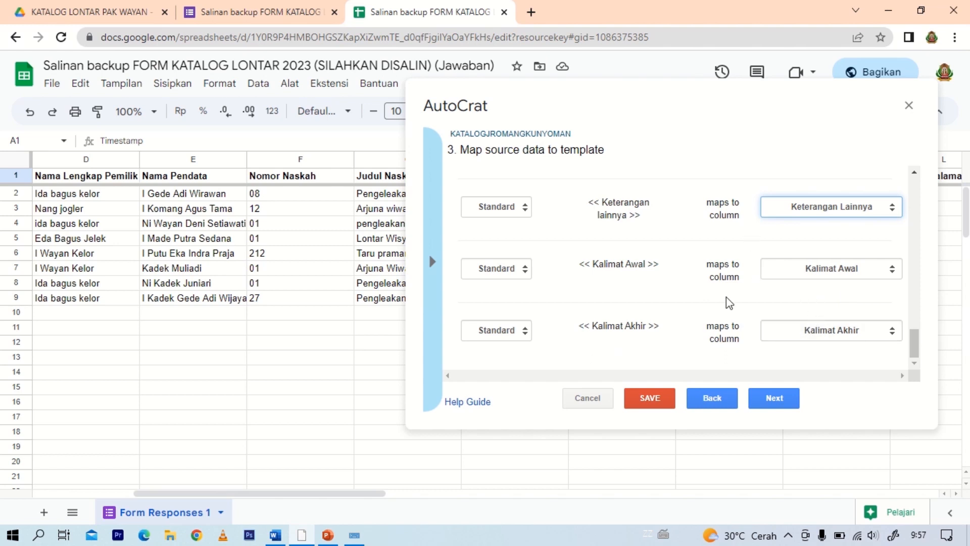
{"action": "left_click", "coordinate": [781, 403]}
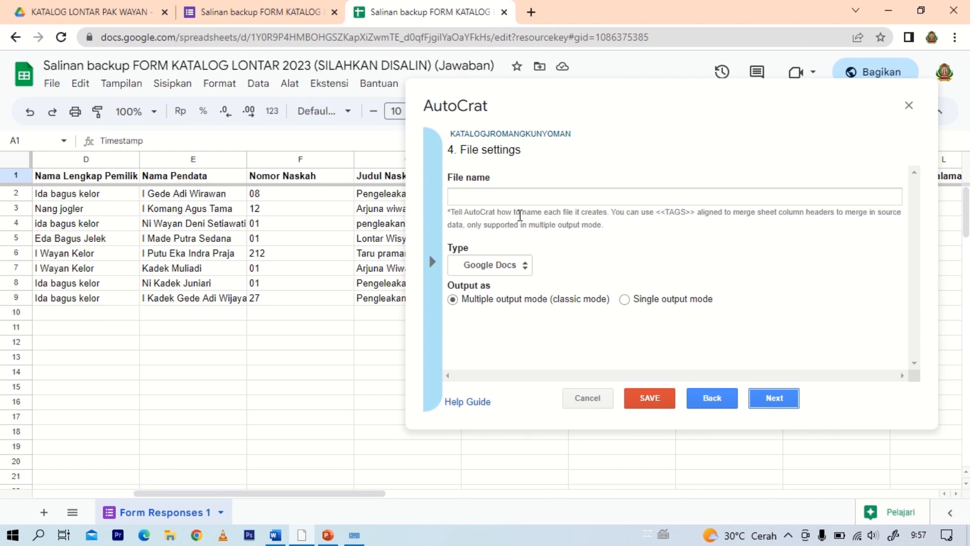
- Locate the Nomor Naskah and Judul Naskah column headers in the response sheet for use in the output file name
{"action": "left_click", "coordinate": [493, 196]}
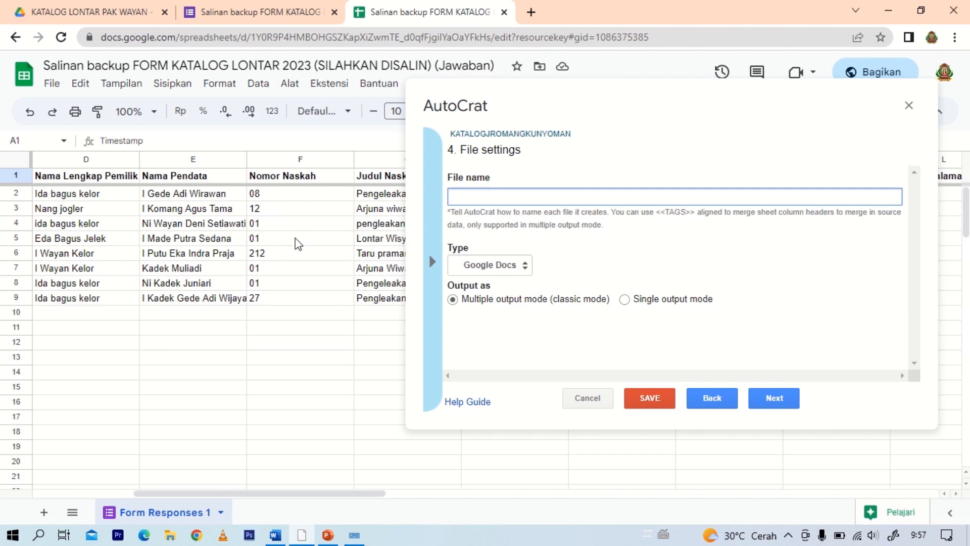
{"action": "left_click_drag", "start_coordinate": [288, 500], "coordinate": [307, 502]}
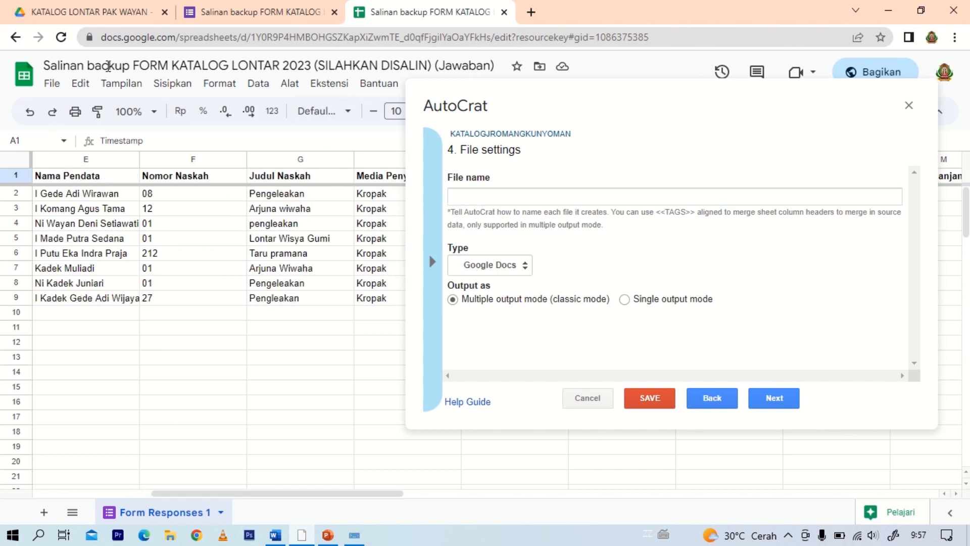
{"action": "left_click", "coordinate": [154, 159]}
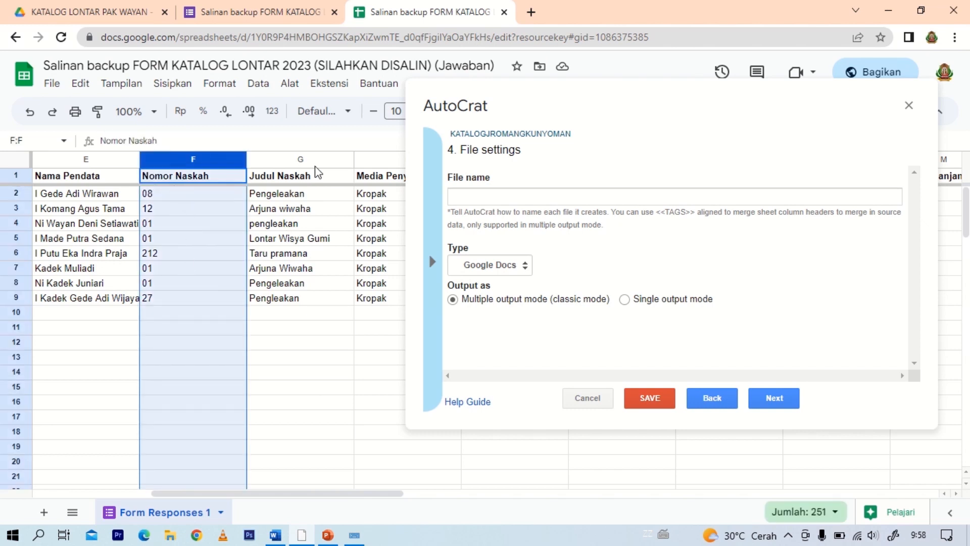
{"action": "left_click", "coordinate": [325, 179]}
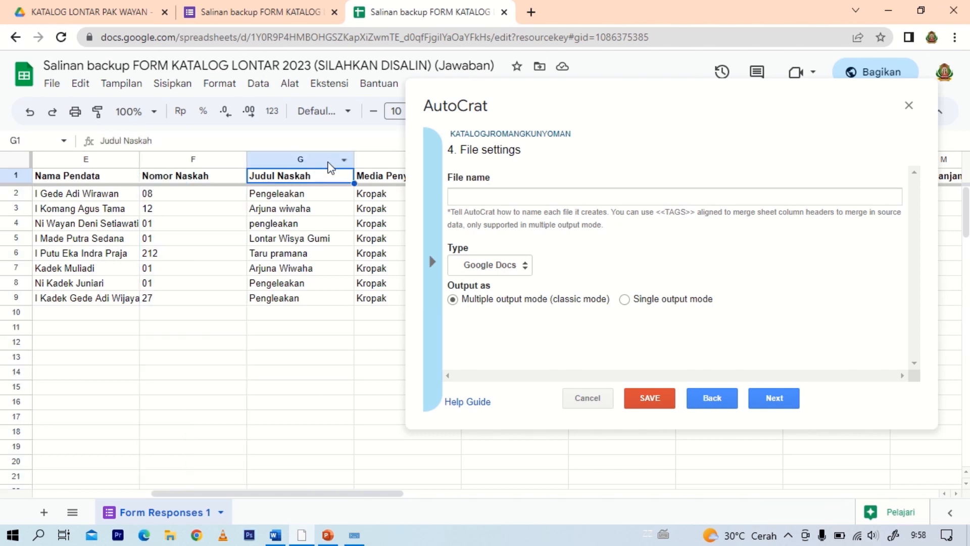
{"action": "left_click", "coordinate": [325, 158]}
{"action": "left_click", "coordinate": [187, 319]}
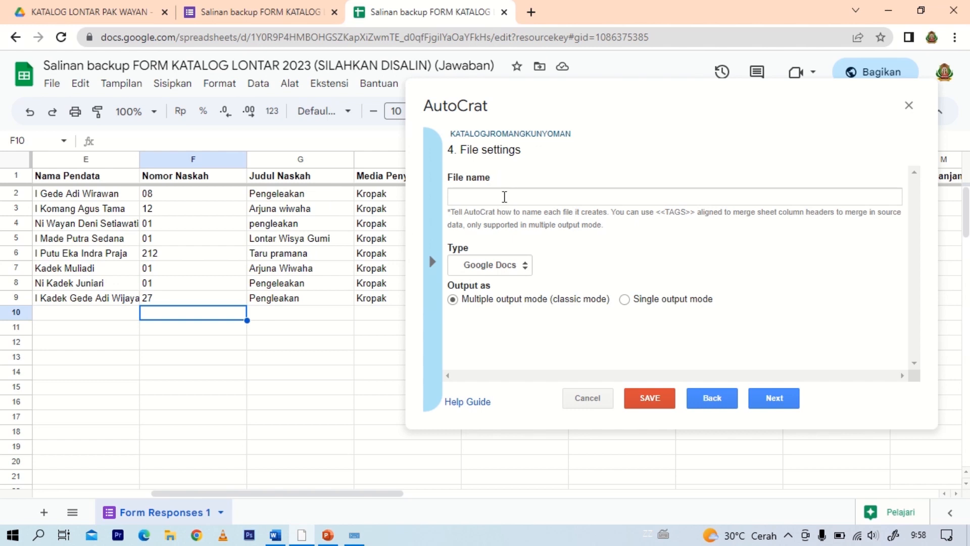
- Copy the <<No Naskah>> <<Judul Naskah>> tag line from the Word document and return to AutoCrat's file settings
{"action": "left_click", "coordinate": [452, 196]}
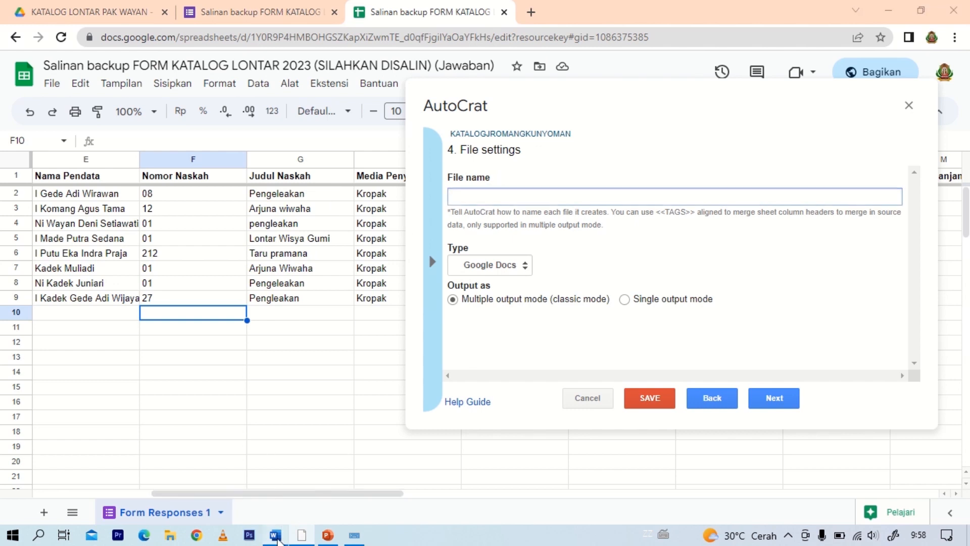
{"action": "left_click", "coordinate": [275, 535]}
{"action": "left_click_drag", "start_coordinate": [173, 189], "coordinate": [734, 167]}
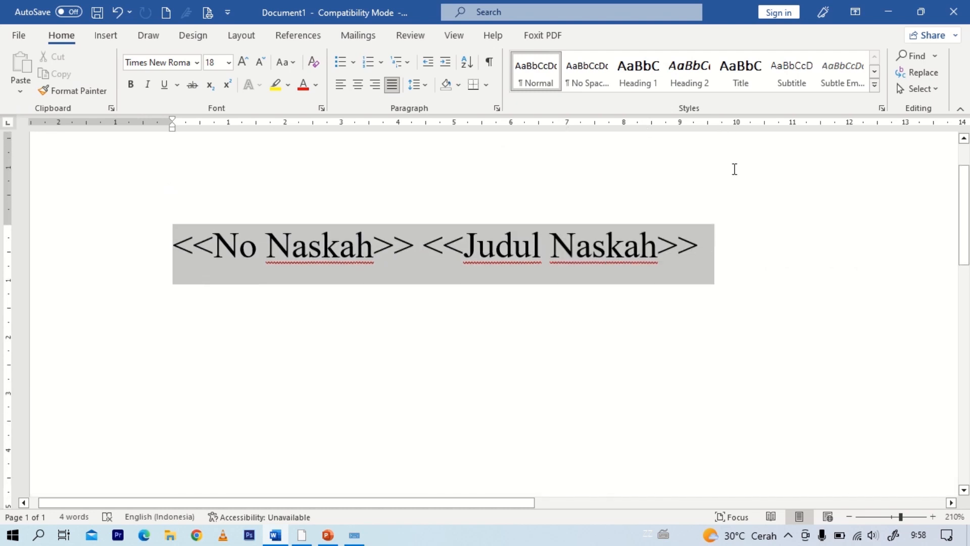
{"action": "key", "text": "ctrl+c"}
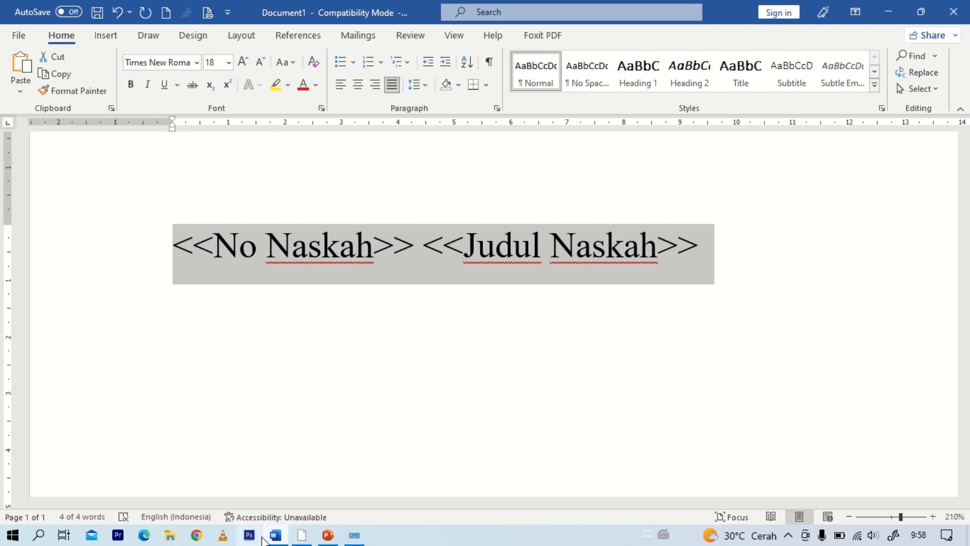
{"action": "left_click", "coordinate": [302, 537]}
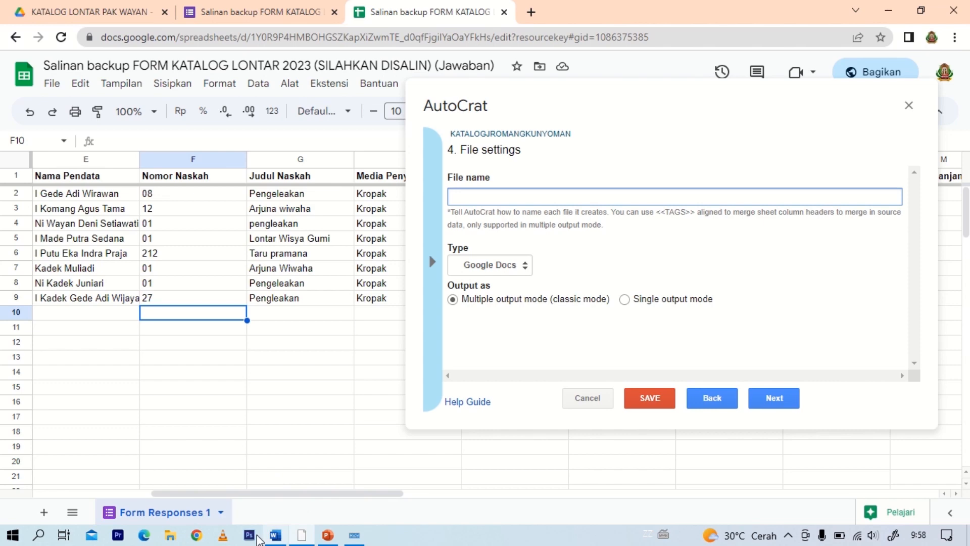
- Switch to the Word document and change the first tag to <<Nomor Naskah>>, matching the sheet's column header
{"action": "left_click", "coordinate": [276, 536]}
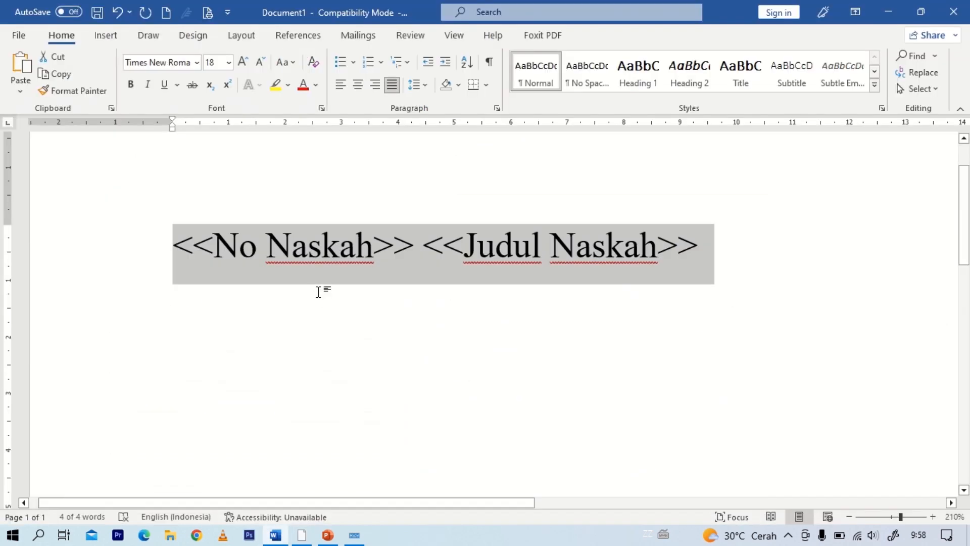
{"action": "left_click", "coordinate": [260, 251]}
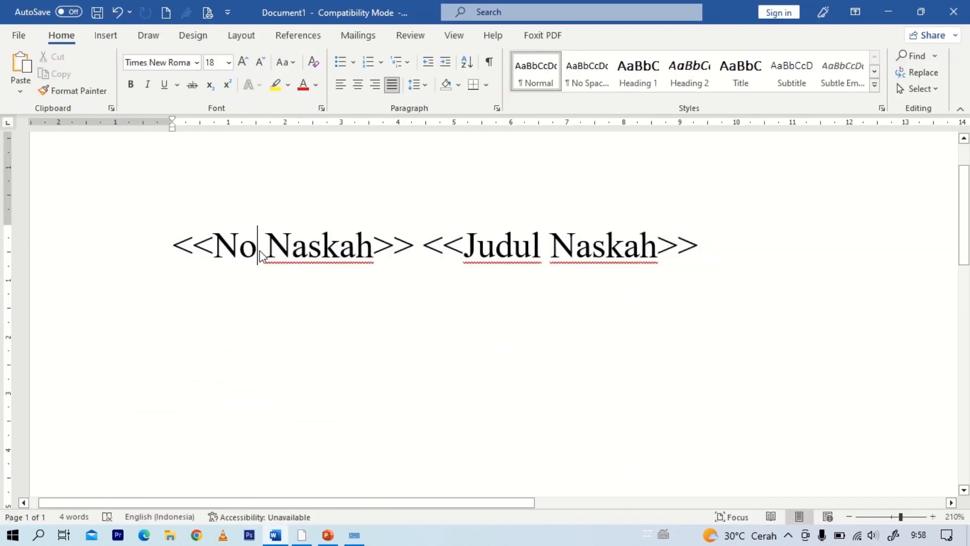
{"action": "type", "text": "MOR"}
{"action": "key", "text": "BackSpace"}
{"action": "key", "text": "BackSpace"}
{"action": "key", "text": "BackSpace"}
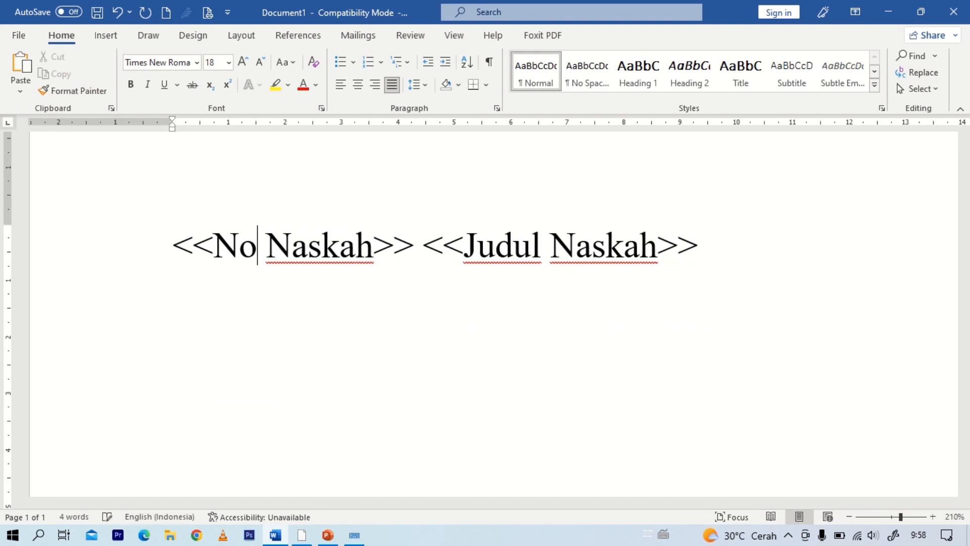
{"action": "type", "text": "mor"}
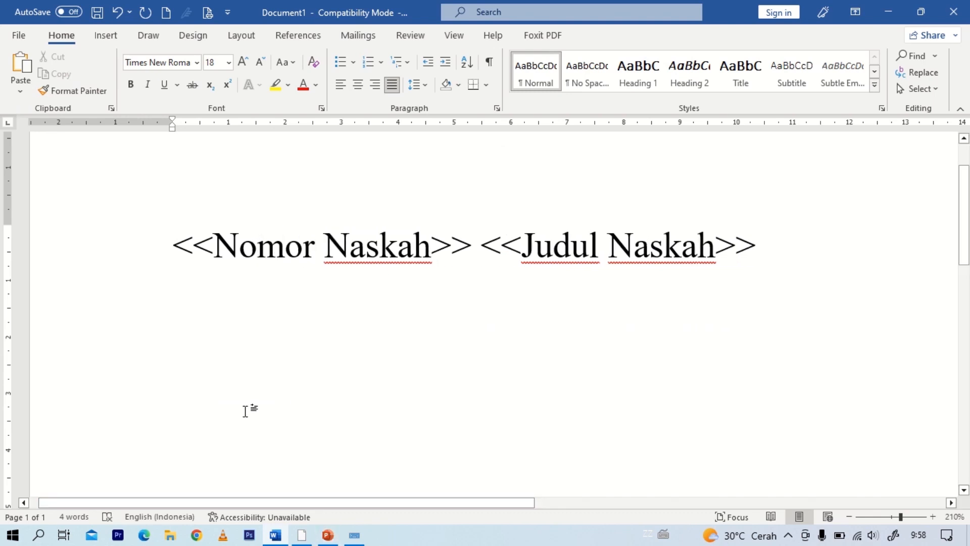
- Copy the <<Nomor Naskah>> <<Judul Naskah>> line from Word and paste it as the AutoCrat job's file name
{"action": "left_click_drag", "start_coordinate": [172, 245], "coordinate": [799, 223]}
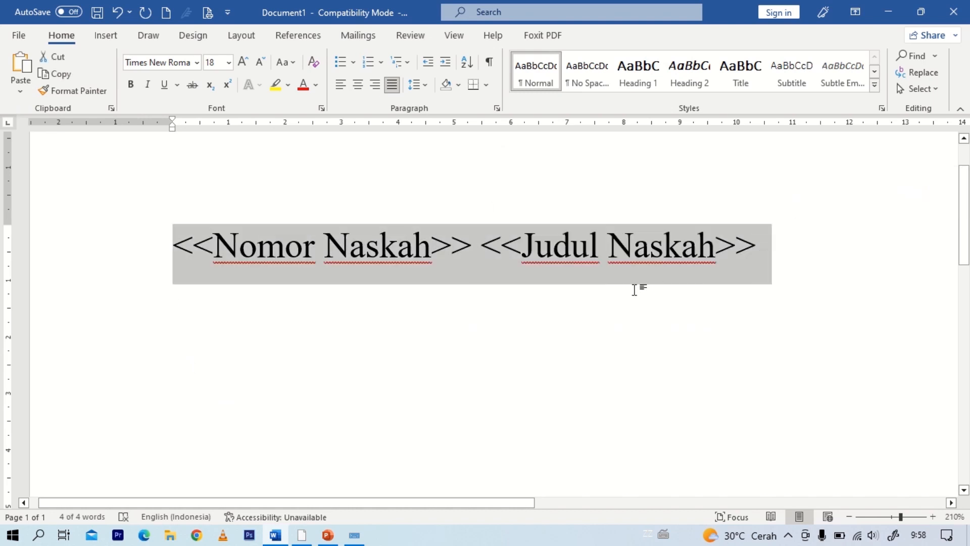
{"action": "left_click", "coordinate": [482, 253]}
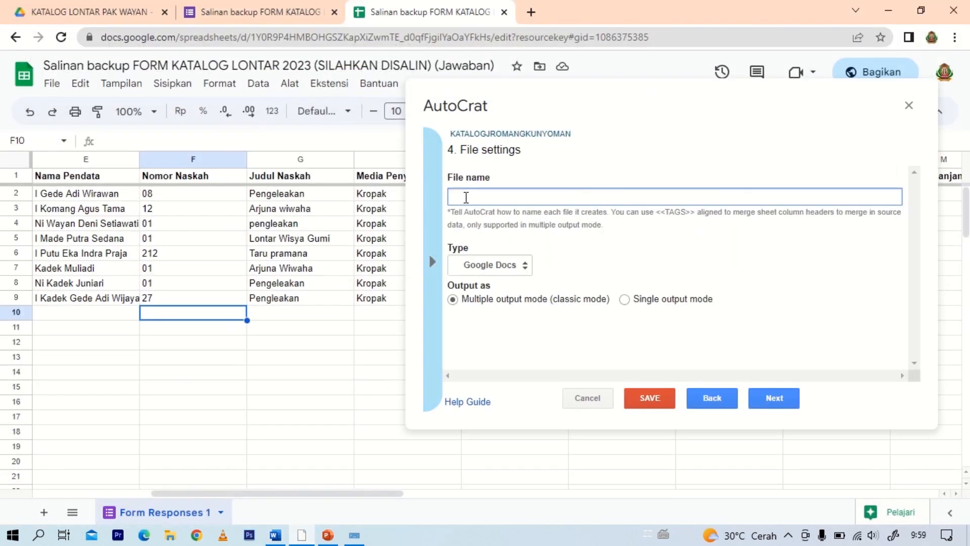
{"action": "key", "text": "ctrl+v"}
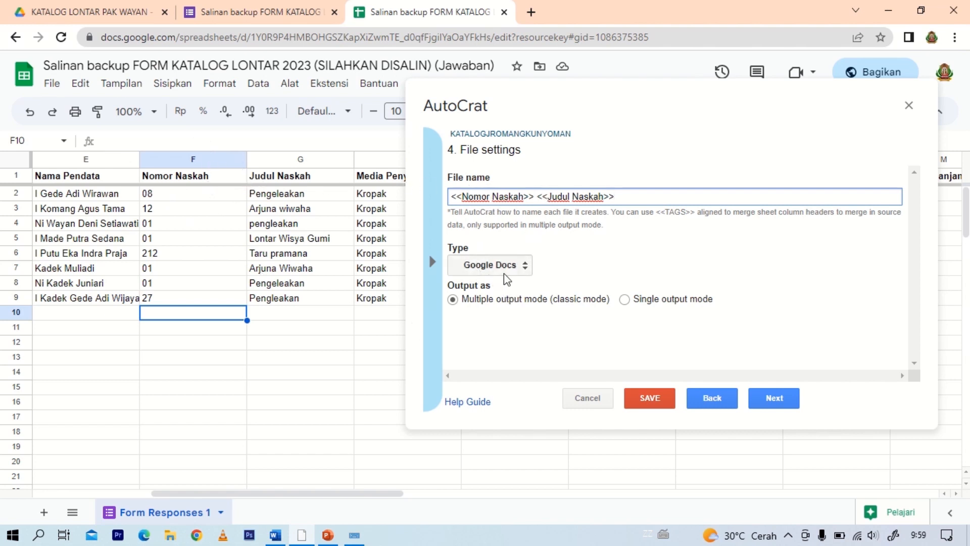
- Set the output file type to PDF and proceed to the destination folder settings
{"action": "left_click", "coordinate": [525, 267]}
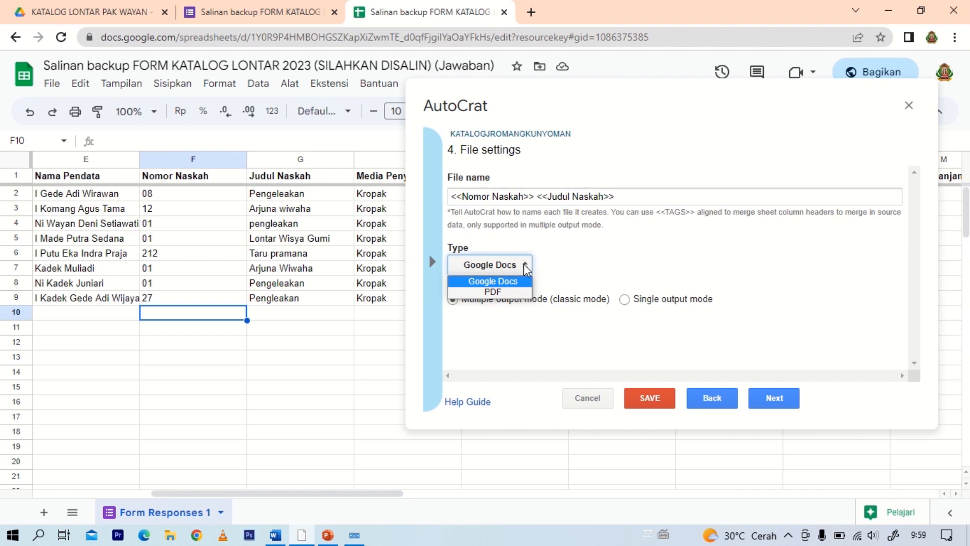
{"action": "left_click", "coordinate": [494, 291]}
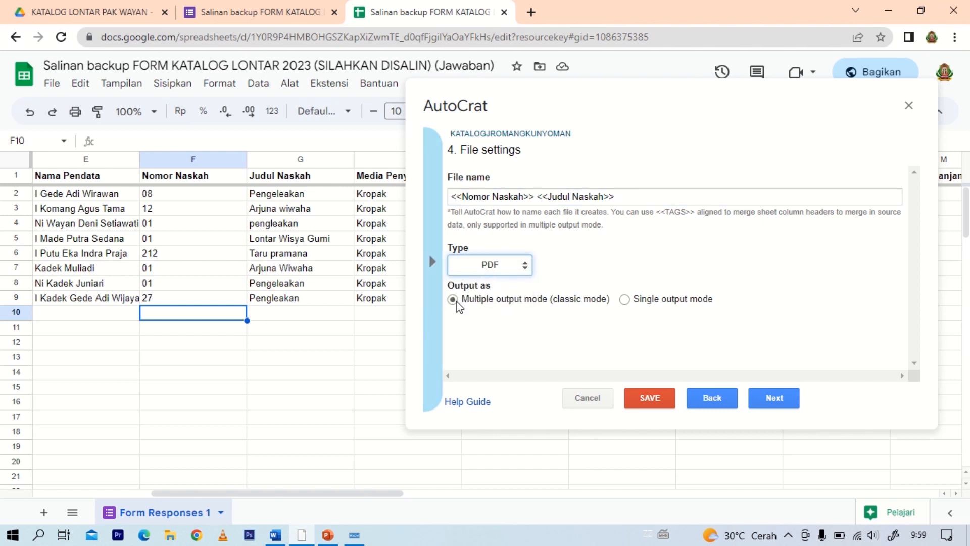
{"action": "left_click", "coordinate": [782, 400]}
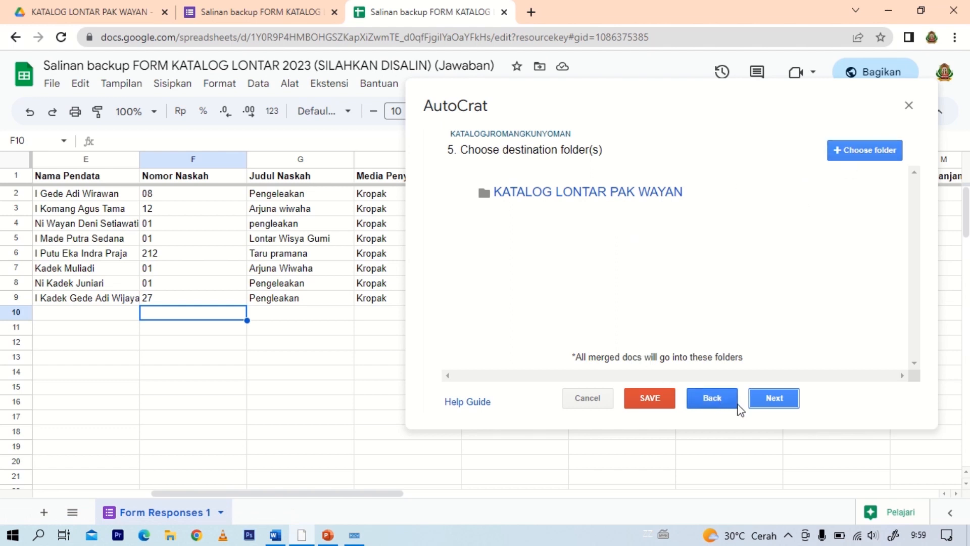
- Accept the destination folder, skip the folder reference and merge condition, leave sharing off, and save the job with the form trigger enabled
{"action": "left_click", "coordinate": [777, 399]}
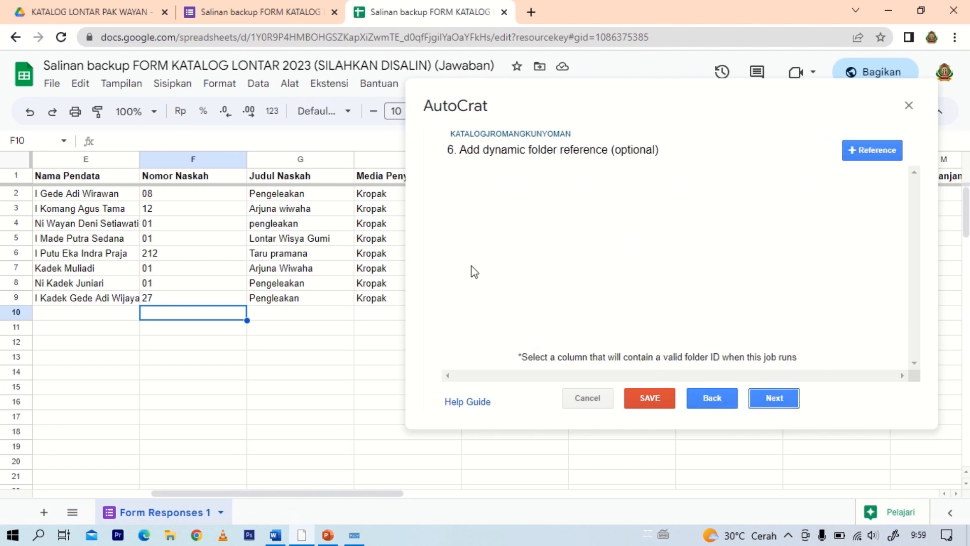
{"action": "left_click", "coordinate": [773, 397]}
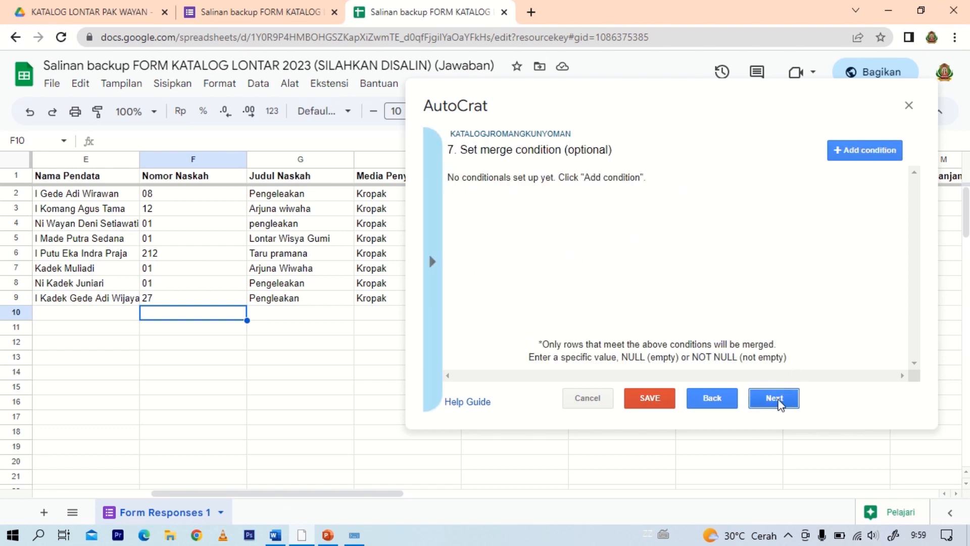
{"action": "left_click", "coordinate": [777, 404]}
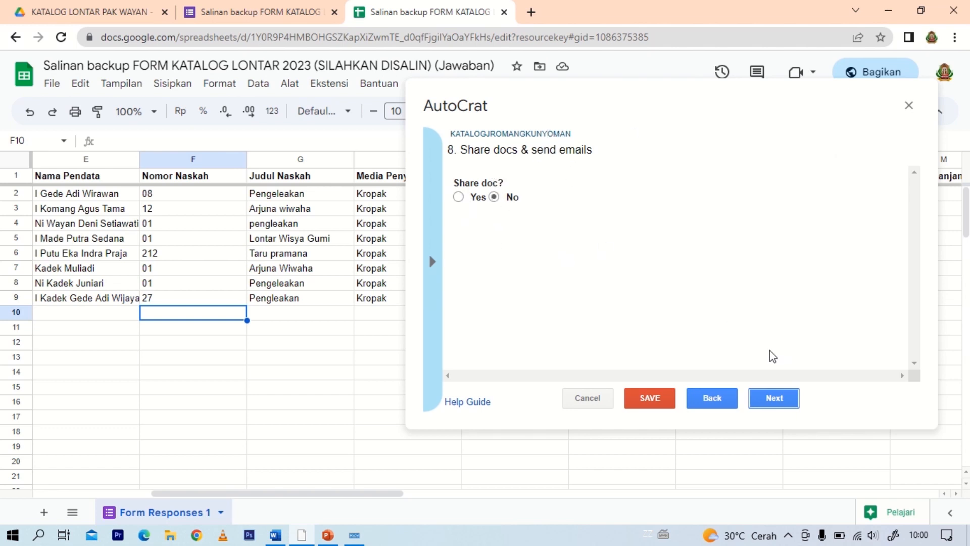
{"action": "left_click", "coordinate": [785, 407]}
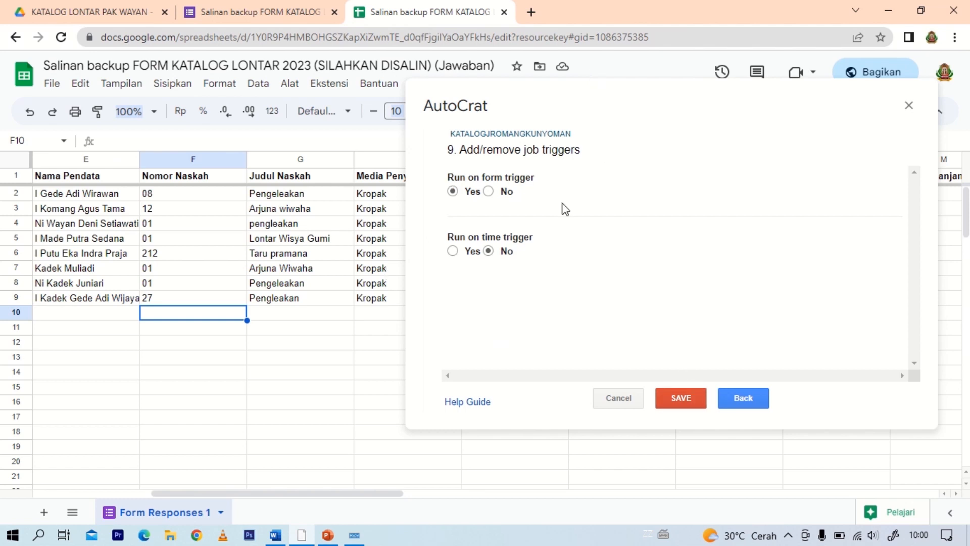
{"action": "left_click", "coordinate": [686, 406]}
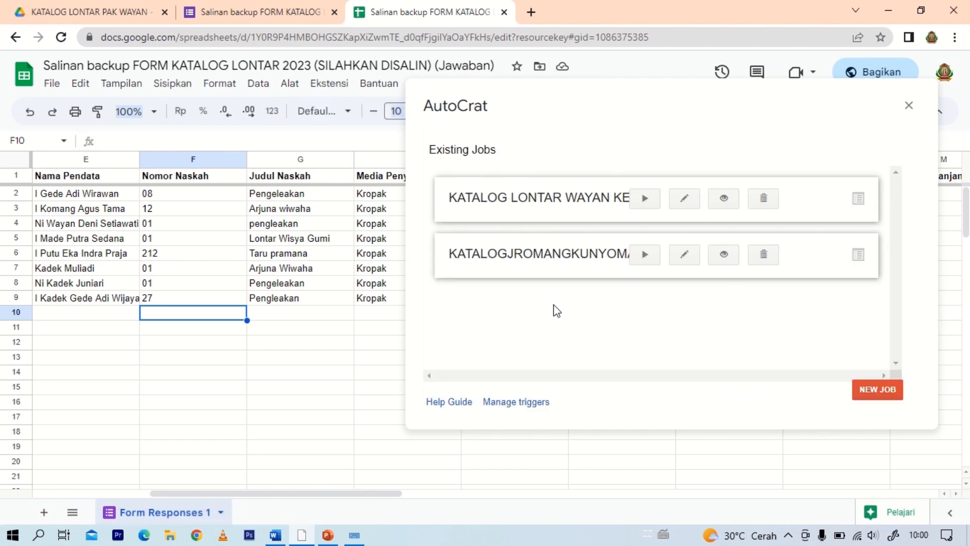
- Delete the second job in the Existing Jobs list and confirm the deletion
{"action": "left_click", "coordinate": [765, 257]}
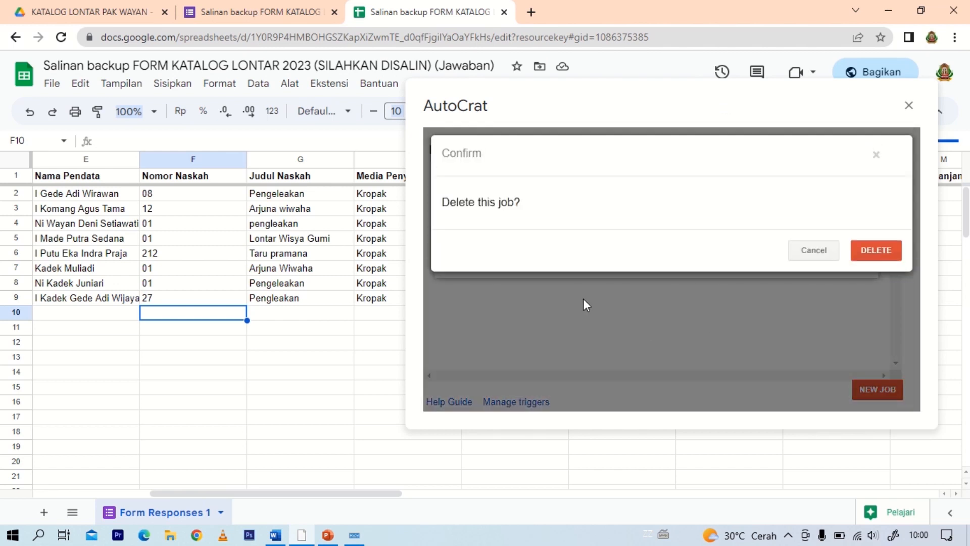
{"action": "left_click", "coordinate": [875, 252]}
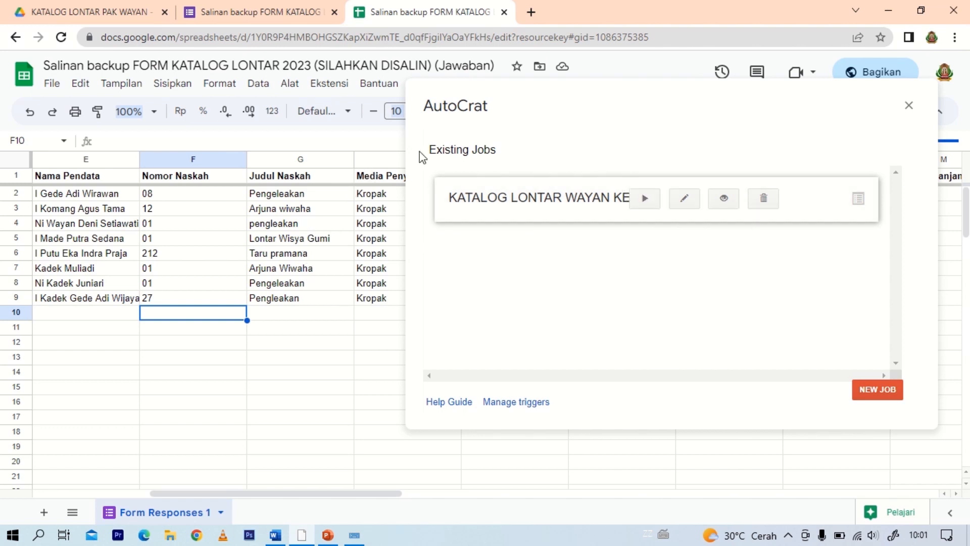
- Close AutoCrat and switch to the Google Drive catalogue folder to view the generated PDF files
{"action": "left_click", "coordinate": [644, 200]}
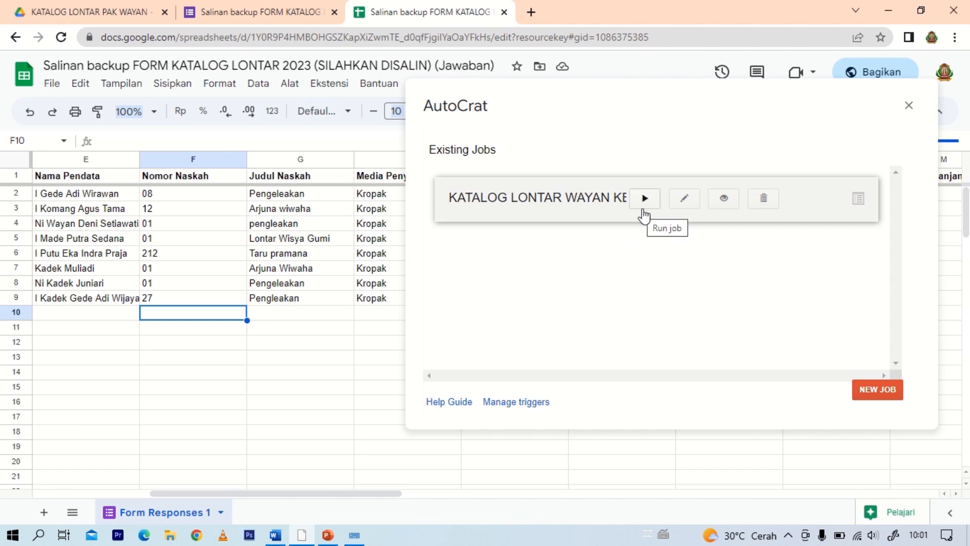
{"action": "left_click", "coordinate": [911, 107]}
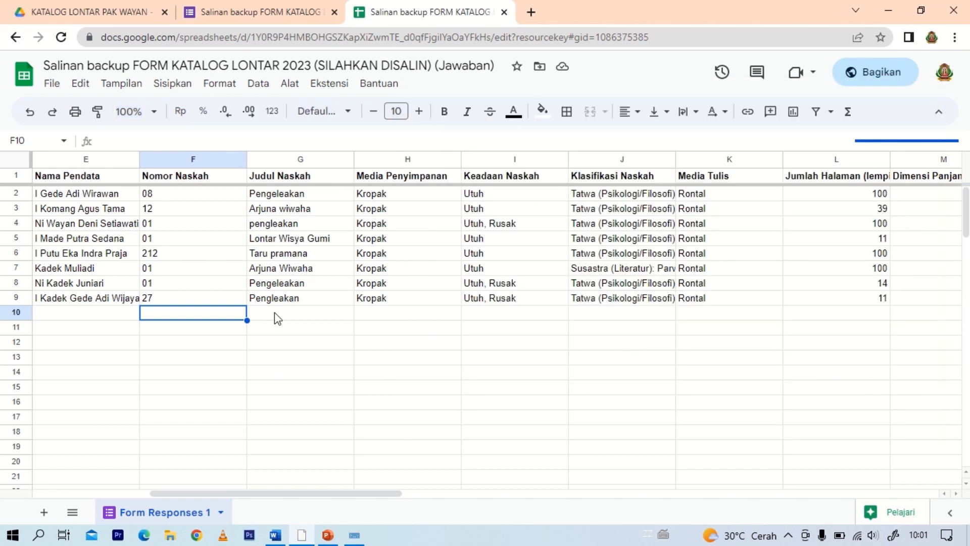
{"action": "left_click", "coordinate": [65, 7]}
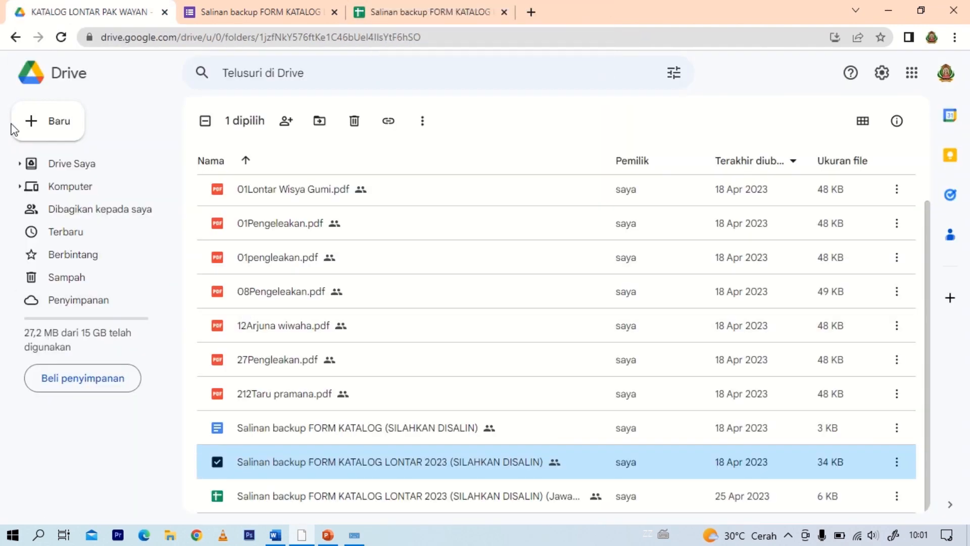
- Reopen the lontar catalogue folder from My Drive and preview 01Arjuna Wiwaha.pdf, reading its identification form through to the closing sentence field
{"action": "left_click", "coordinate": [15, 38]}
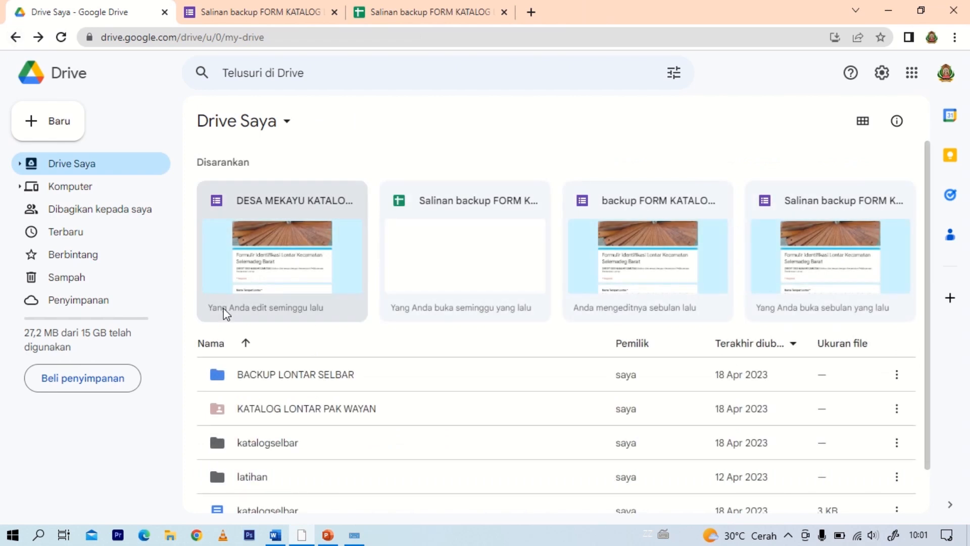
{"action": "double_click", "coordinate": [270, 411]}
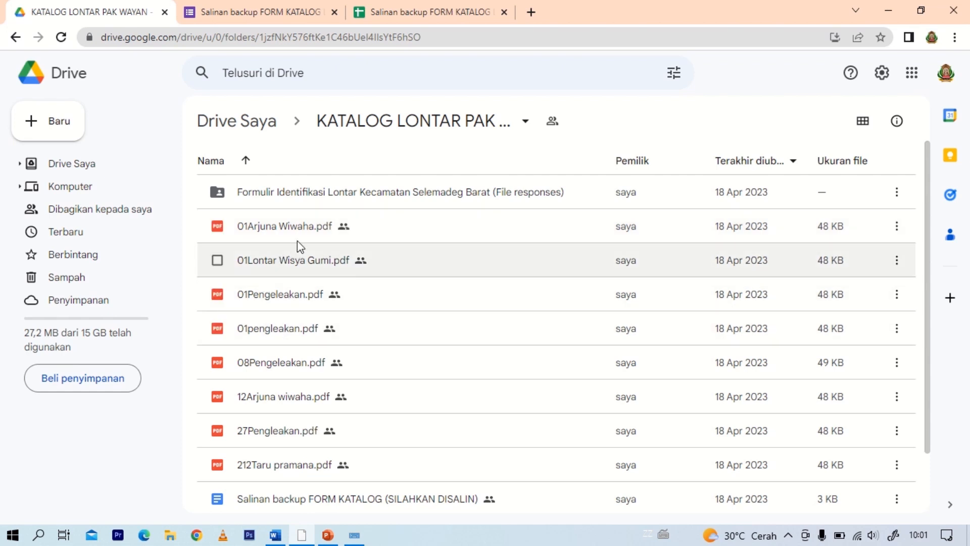
{"action": "right_click", "coordinate": [274, 229]}
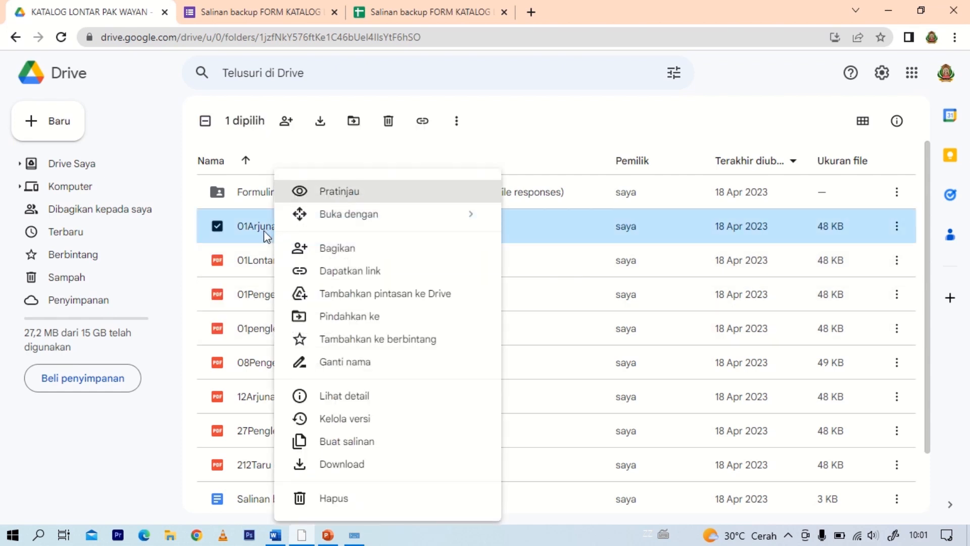
{"action": "double_click", "coordinate": [249, 222]}
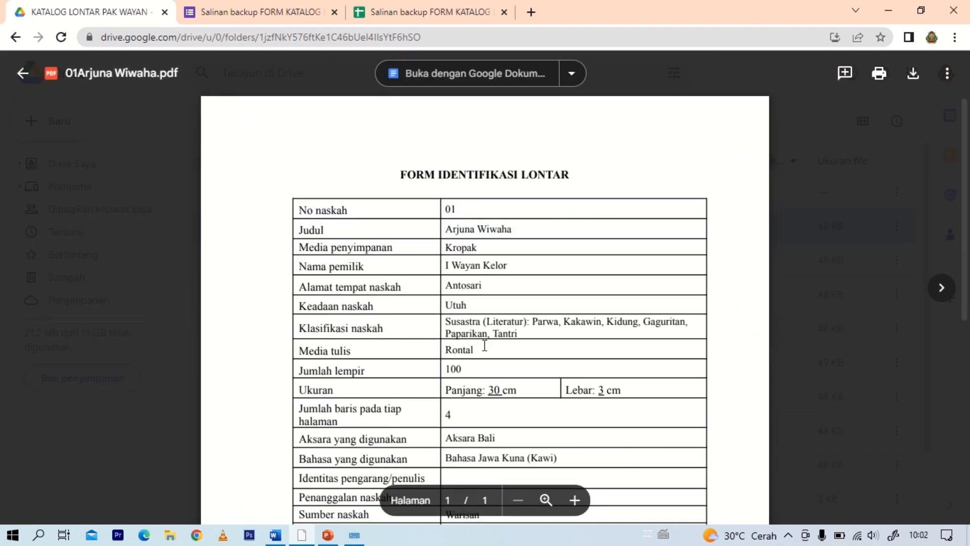
{"action": "scroll", "coordinate": [484, 342], "scroll_direction": "down", "scroll_amount": 3}
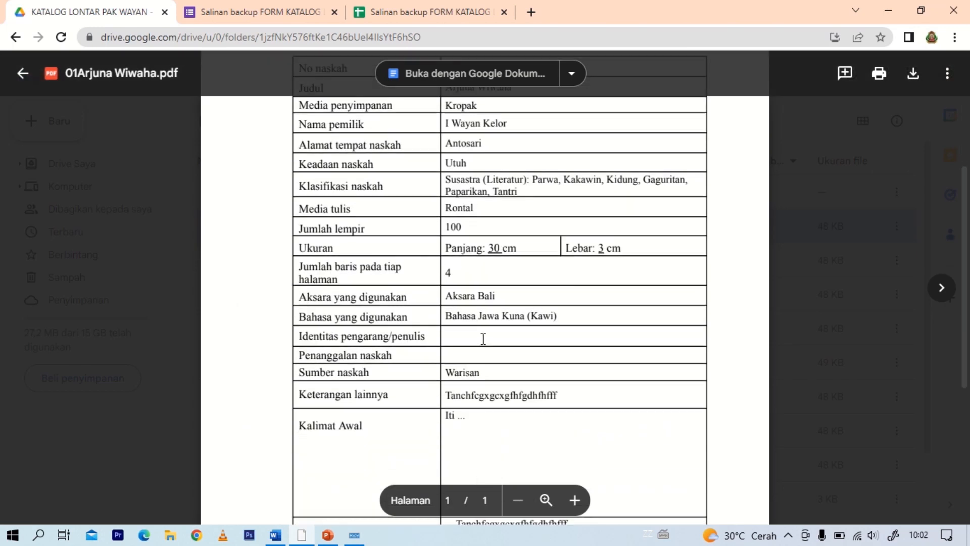
{"action": "scroll", "coordinate": [482, 339], "scroll_direction": "down", "scroll_amount": 6}
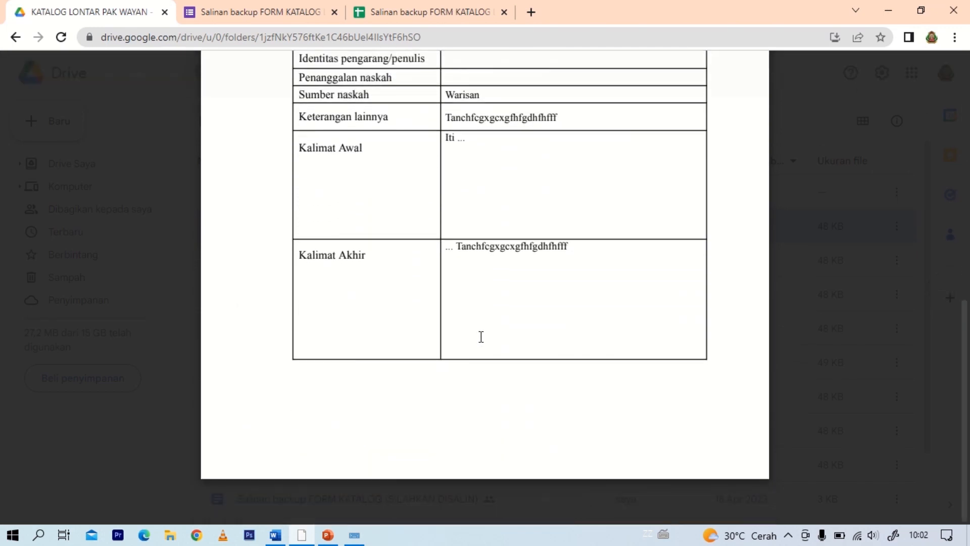
{"action": "scroll", "coordinate": [481, 336], "scroll_direction": "up", "scroll_amount": 8}
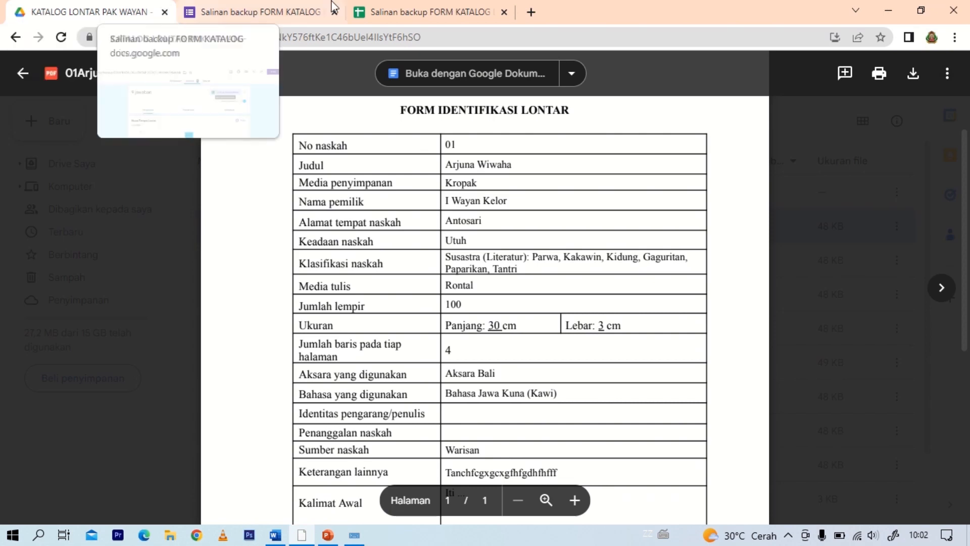
- View the catalogue form's response summary and the linked Form Responses 1 sheet to compare the source data with the PDF
{"action": "left_click", "coordinate": [287, 11]}
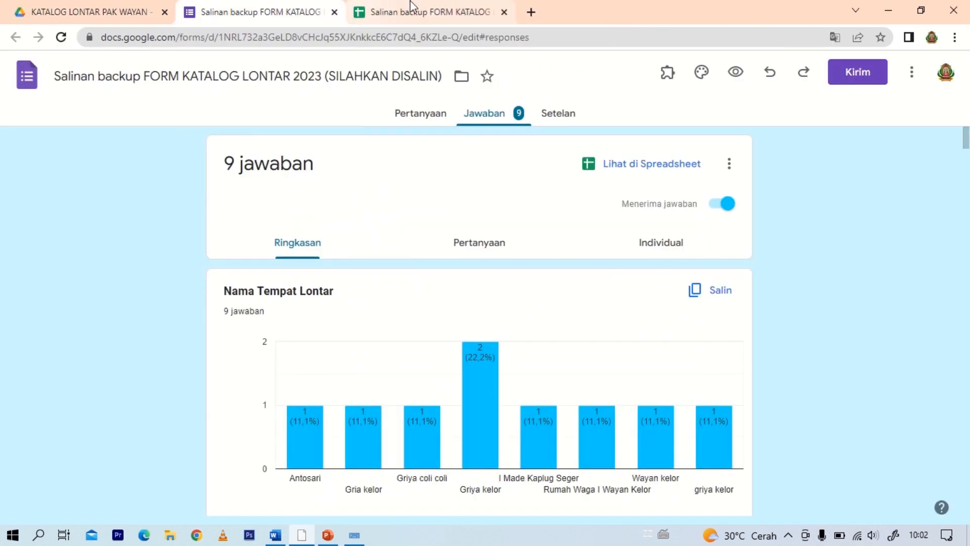
{"action": "left_click", "coordinate": [422, 12]}
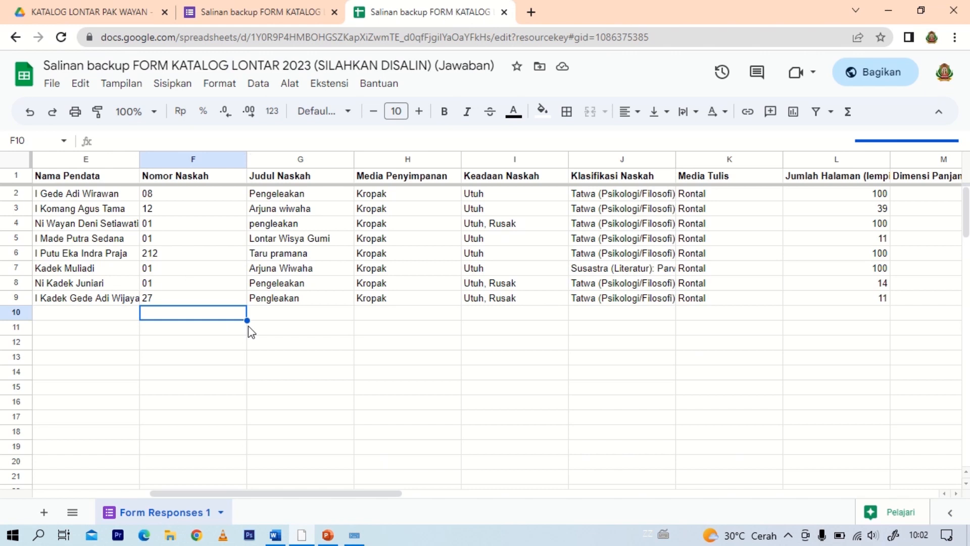
{"action": "left_click", "coordinate": [338, 374]}
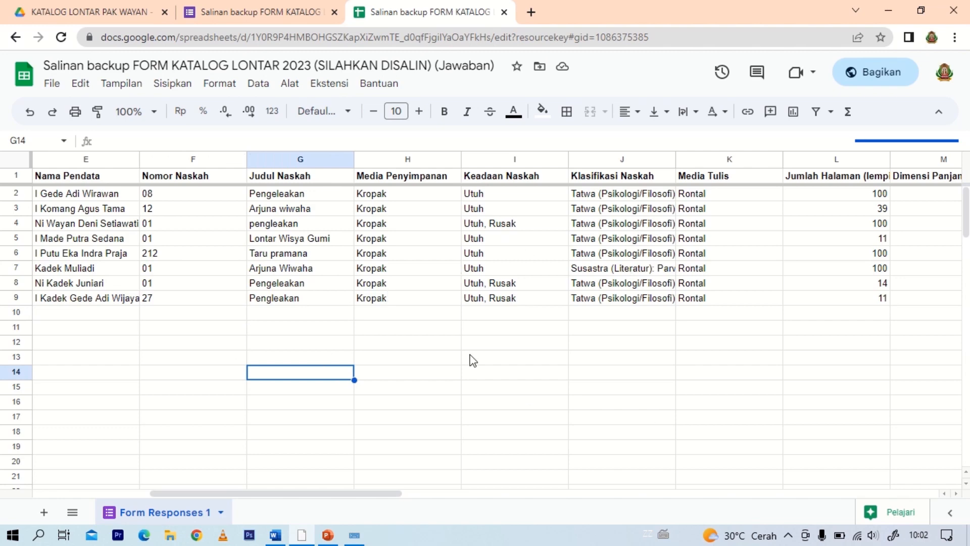